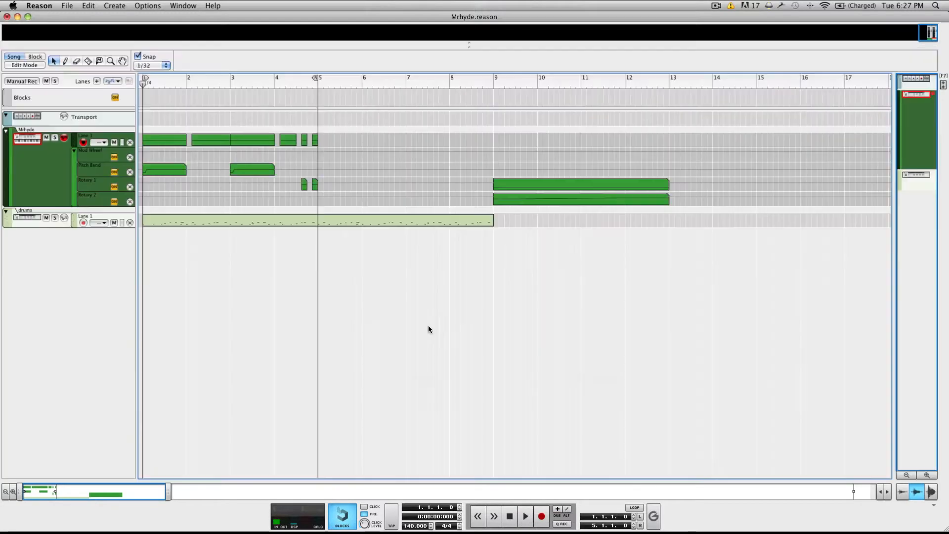
# - Play back the finished Mrhyde song from bar 1, stopping near bar 8
pyautogui.click(524, 517)
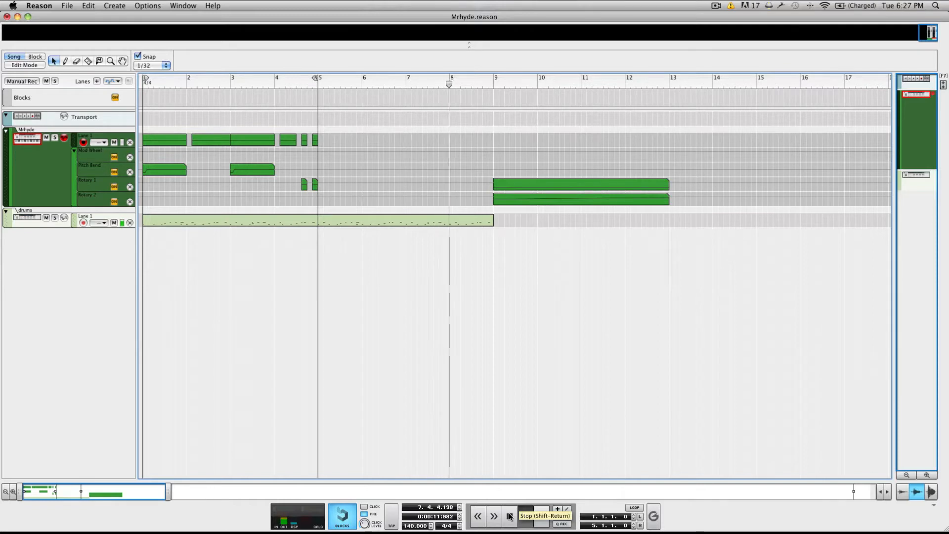
pyautogui.click(509, 516)
pyautogui.click(450, 84)
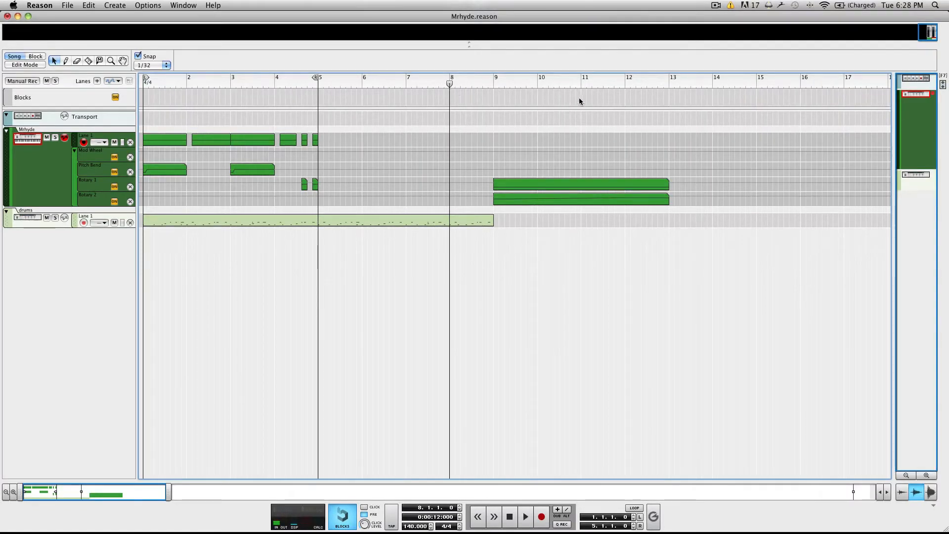
pyautogui.click(599, 84)
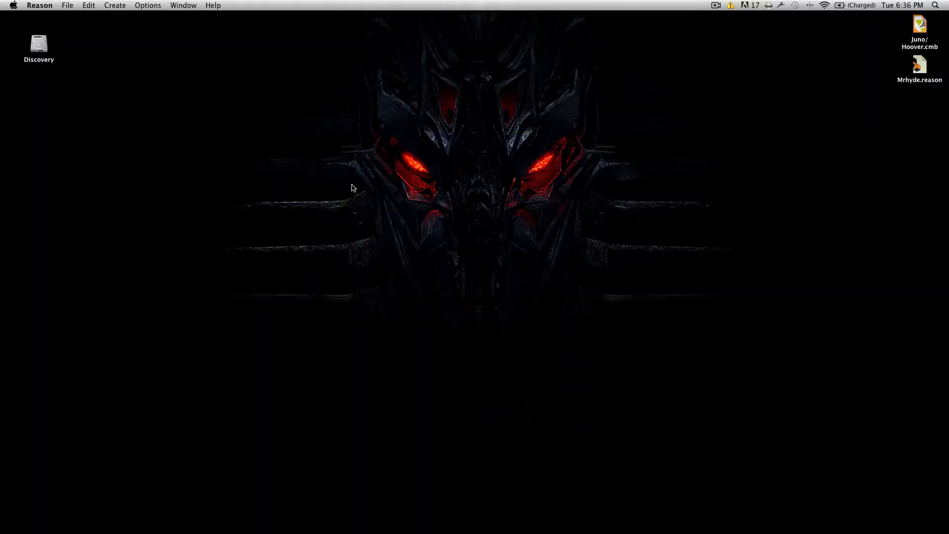
# - Create a new song and save it to the Desktop as "Mr Hyde" in Reason Song File format
pyautogui.click(70, 4)
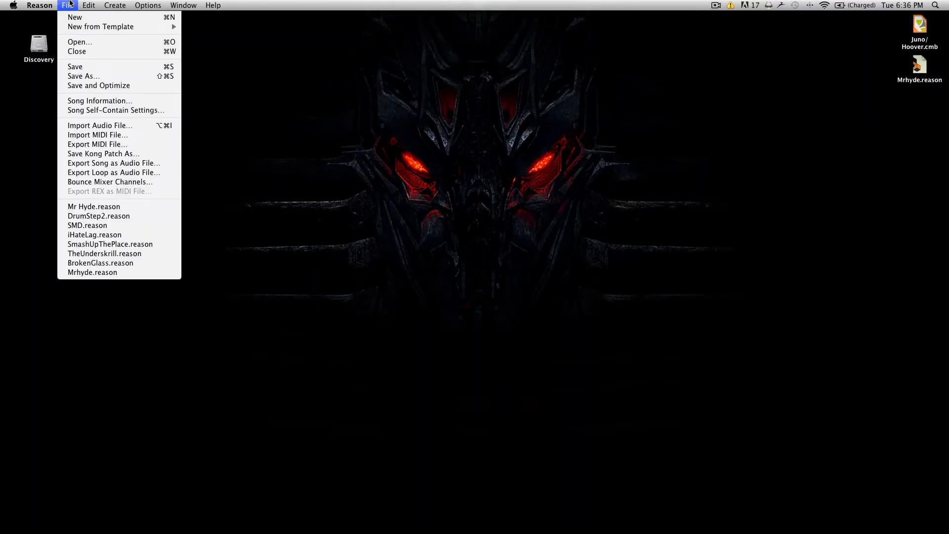
pyautogui.click(74, 16)
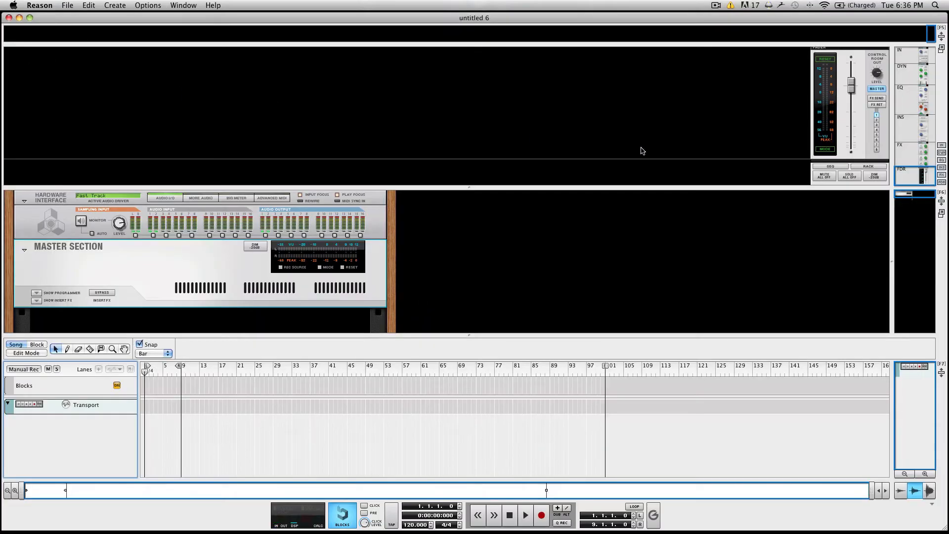
pyautogui.press('super+s')
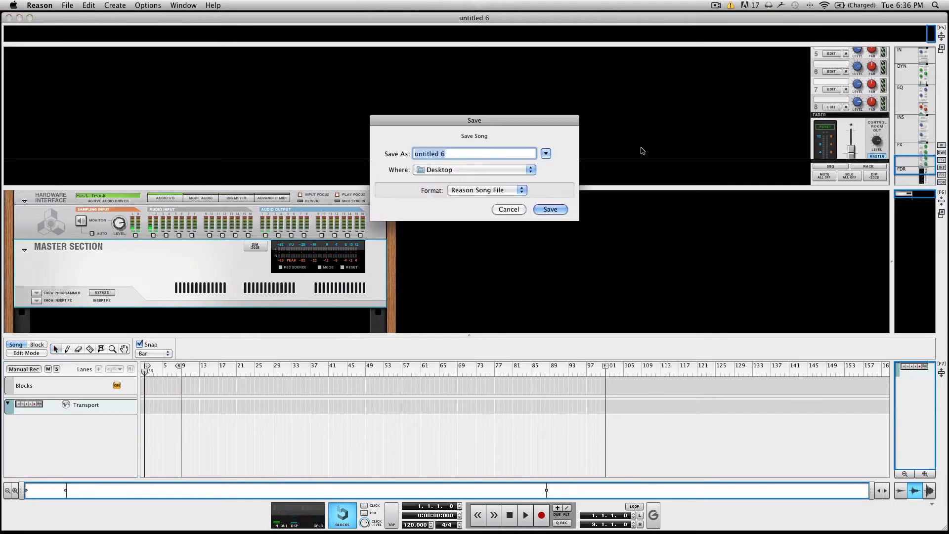
pyautogui.write('Mr Hyde')
pyautogui.click(539, 209)
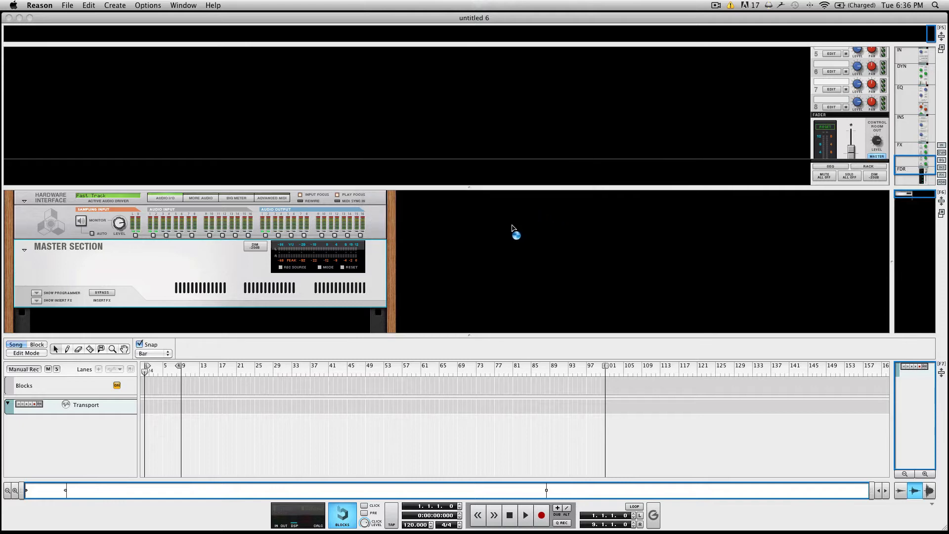
# - Maximize the rack, add a Combinator below the Master Section and name it "Drums"
pyautogui.press('F6')
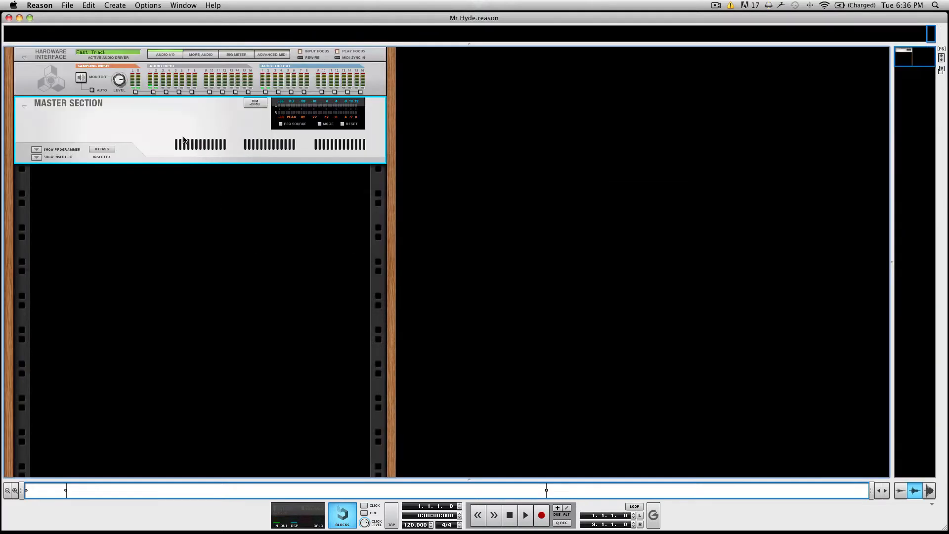
pyautogui.rightClick(182, 134)
pyautogui.moveTo(216, 248)
pyautogui.click(337, 244)
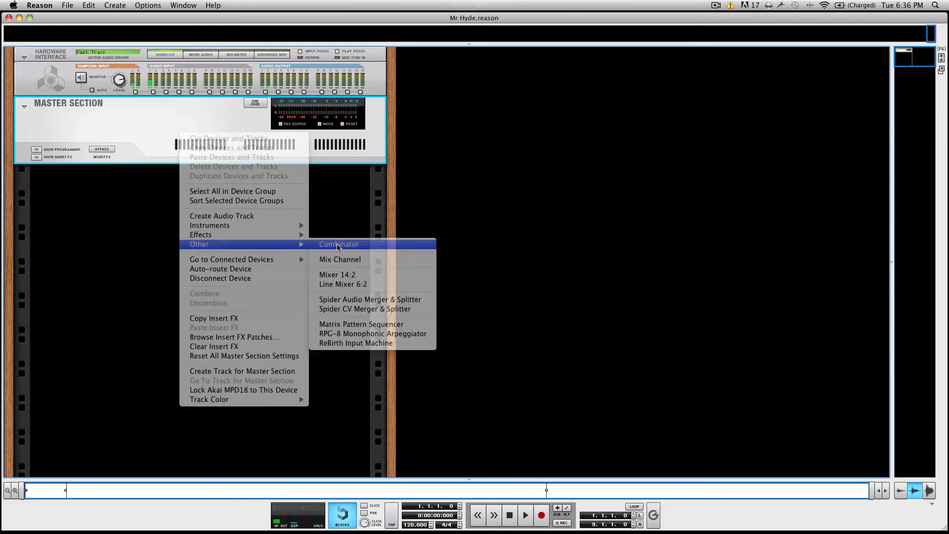
pyautogui.click(64, 187)
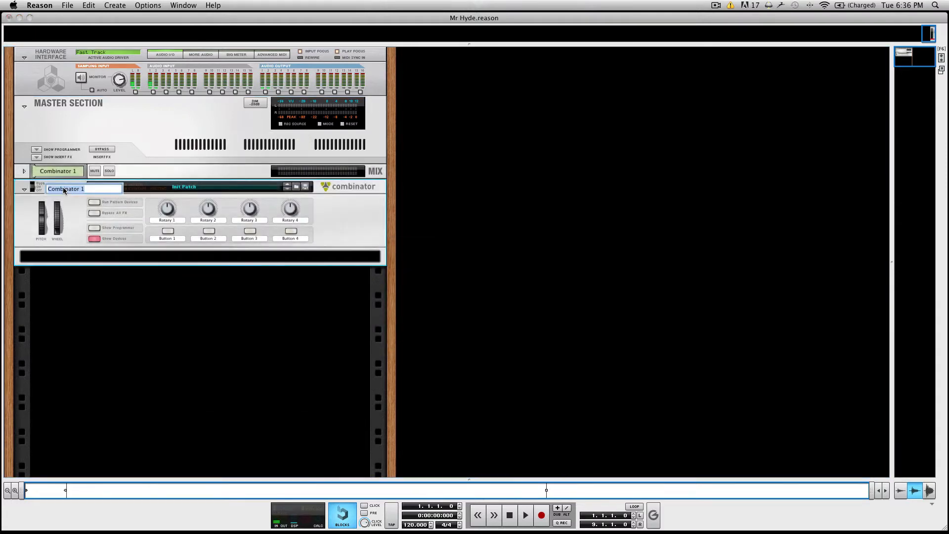
pyautogui.write('Drums')
pyautogui.press('Return')
# - Add a Line Mixer 6:2 and a Kong Drum Designer inside the Drums Combinator
pyautogui.rightClick(292, 257)
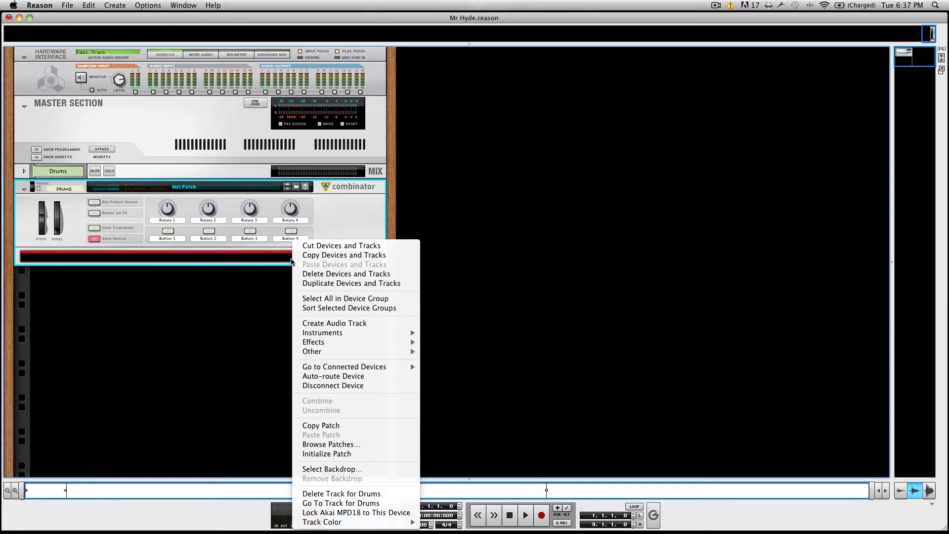
pyautogui.moveTo(333, 351)
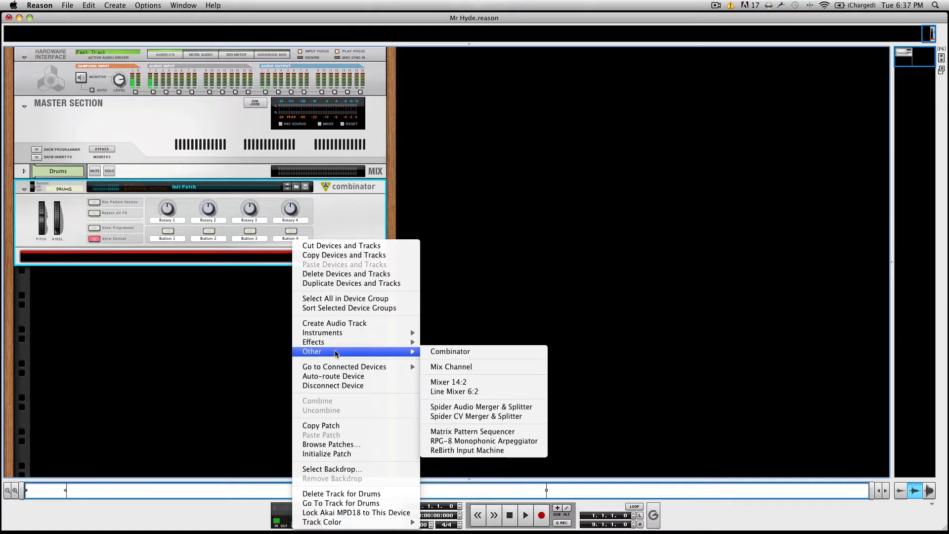
pyautogui.click(463, 391)
pyautogui.rightClick(296, 292)
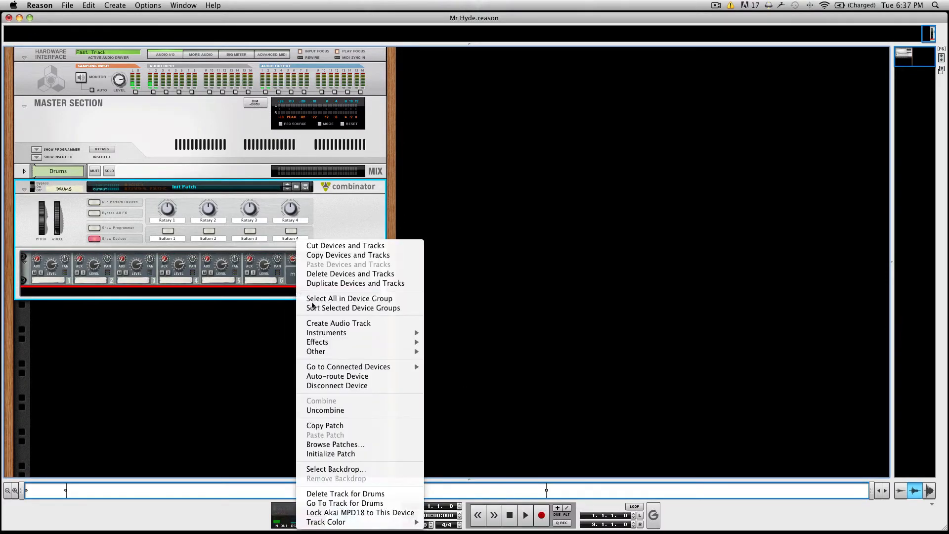
pyautogui.moveTo(336, 332)
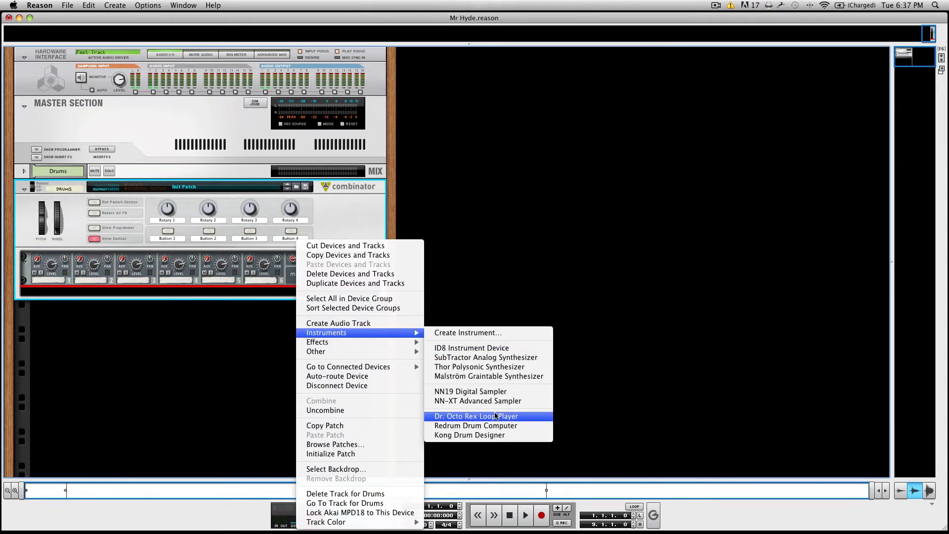
pyautogui.click(495, 435)
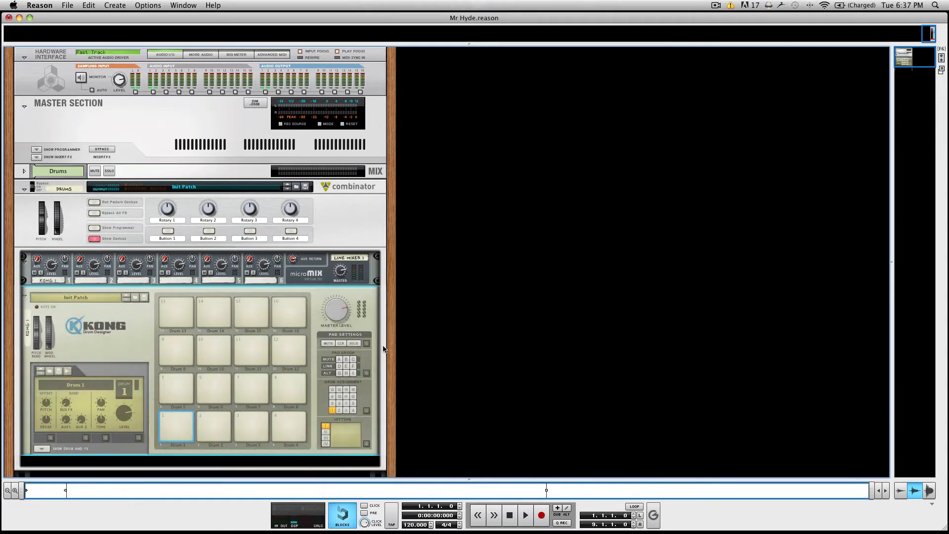
# - Show Kong's drum and FX section and load the NN-Nano Sampler module on pads 1 and 2
pyautogui.scroll(-5, 380, 337)
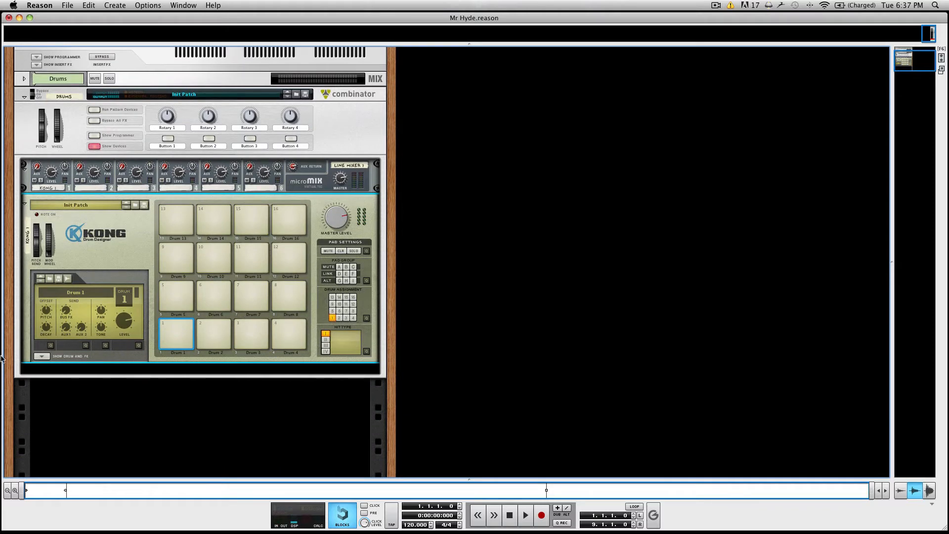
pyautogui.click(43, 356)
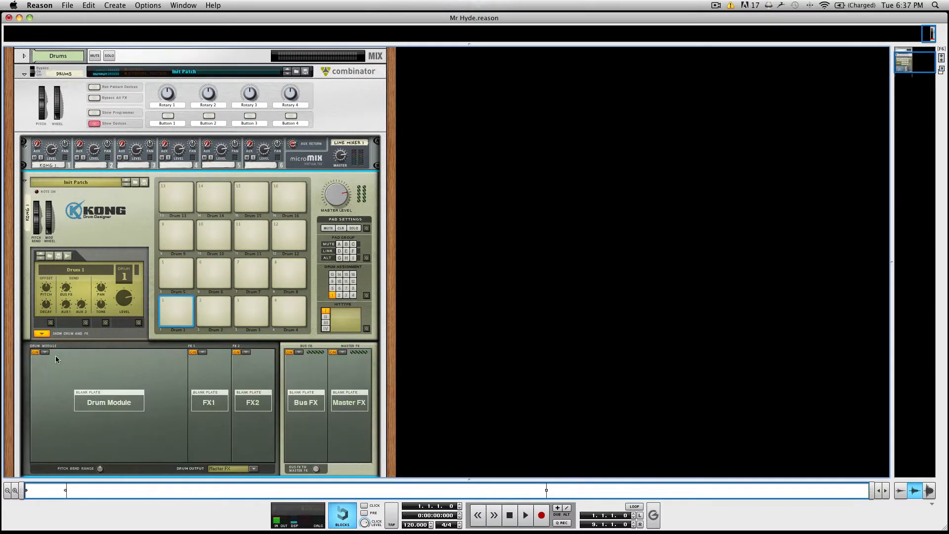
pyautogui.click(44, 353)
pyautogui.click(74, 365)
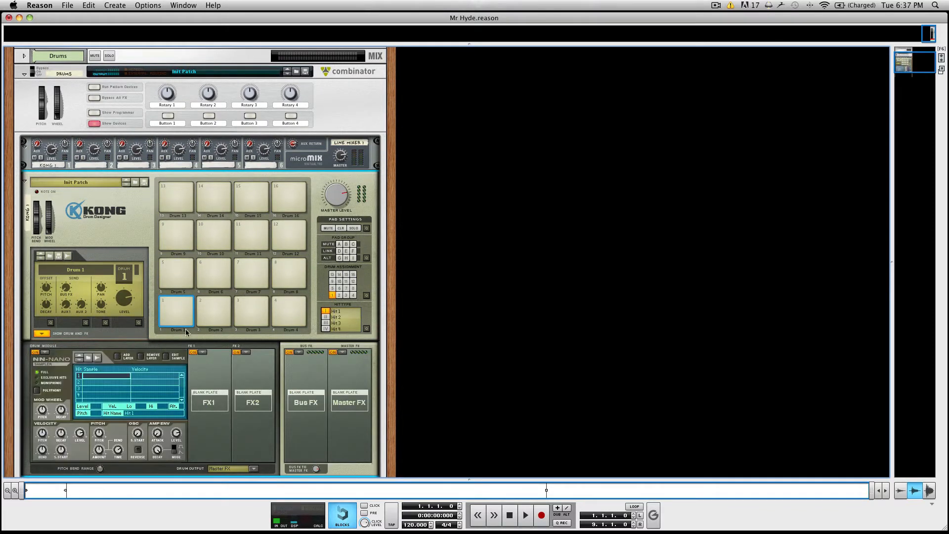
pyautogui.click(225, 310)
pyautogui.click(45, 352)
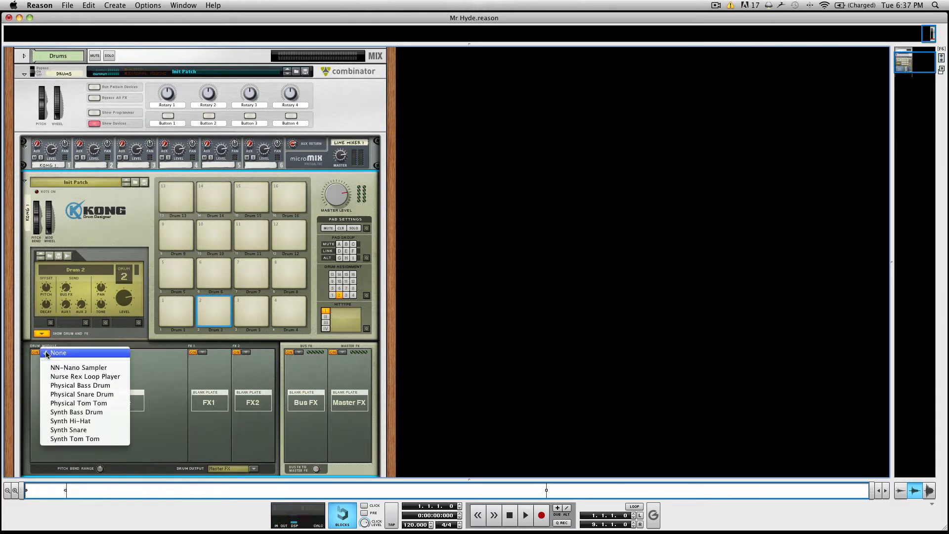
pyautogui.click(54, 368)
# - Load the NN-Nano Sampler module on Kong's pads 3 and 4
pyautogui.click(251, 310)
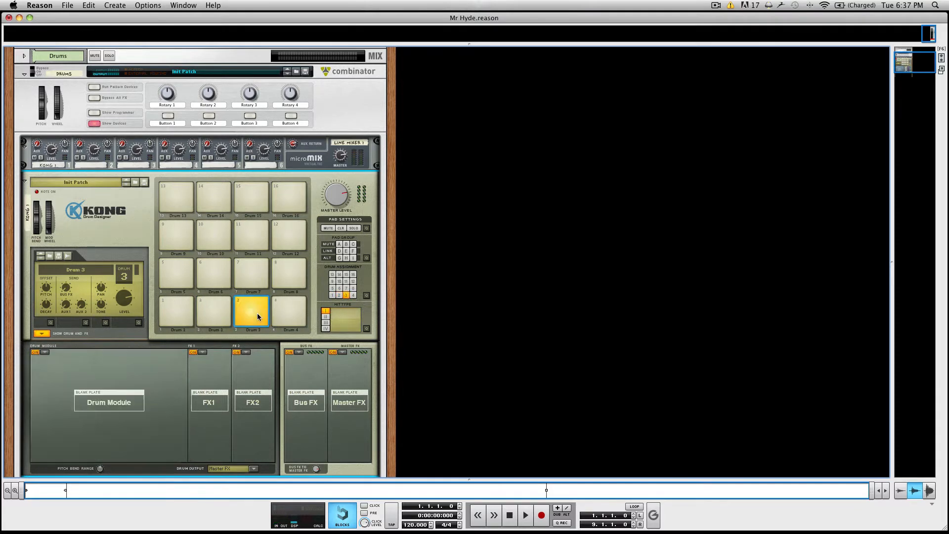
pyautogui.click(45, 352)
pyautogui.click(54, 367)
pyautogui.click(289, 310)
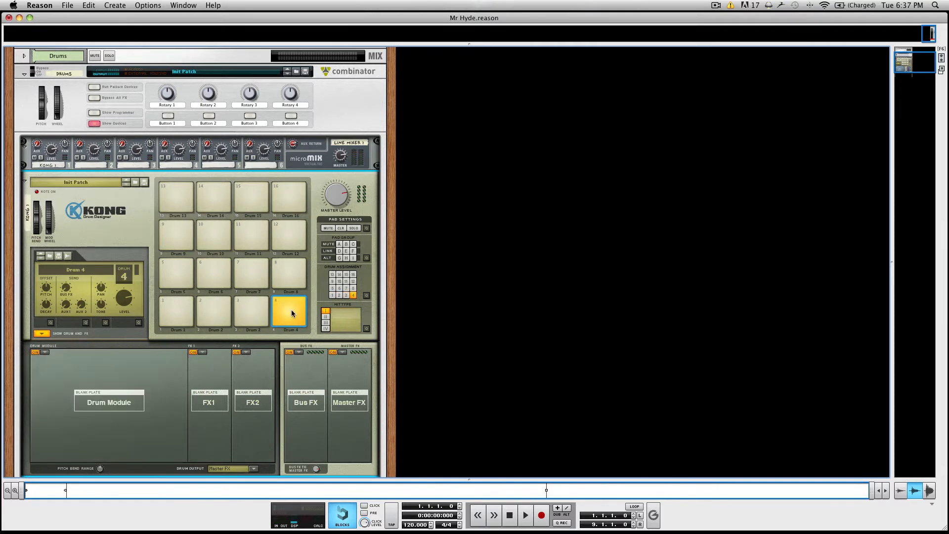
pyautogui.click(44, 352)
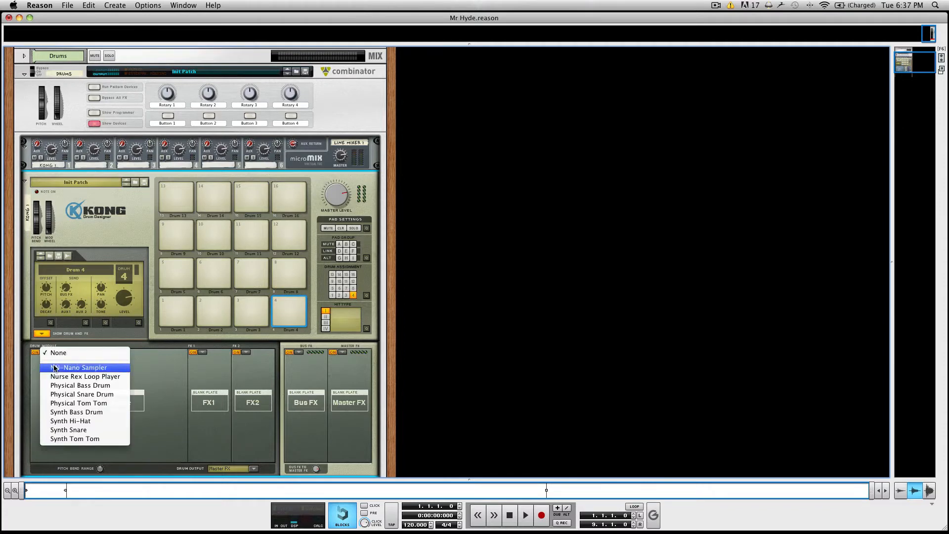
pyautogui.click(54, 367)
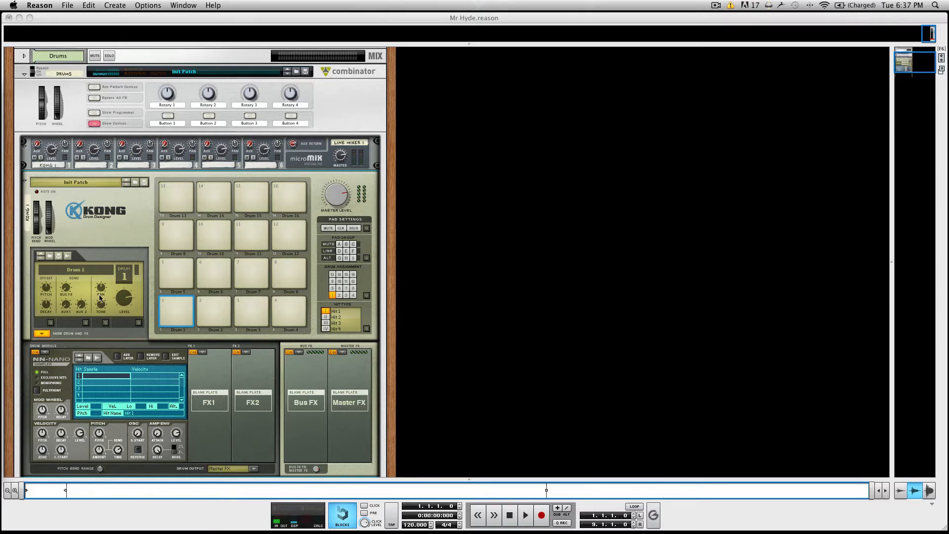
# - Load Bd_Bricks.wav from the factory sound bank's 01_BassDrums folder into pad 1's sampler and audition the pad
pyautogui.doubleClick(97, 379)
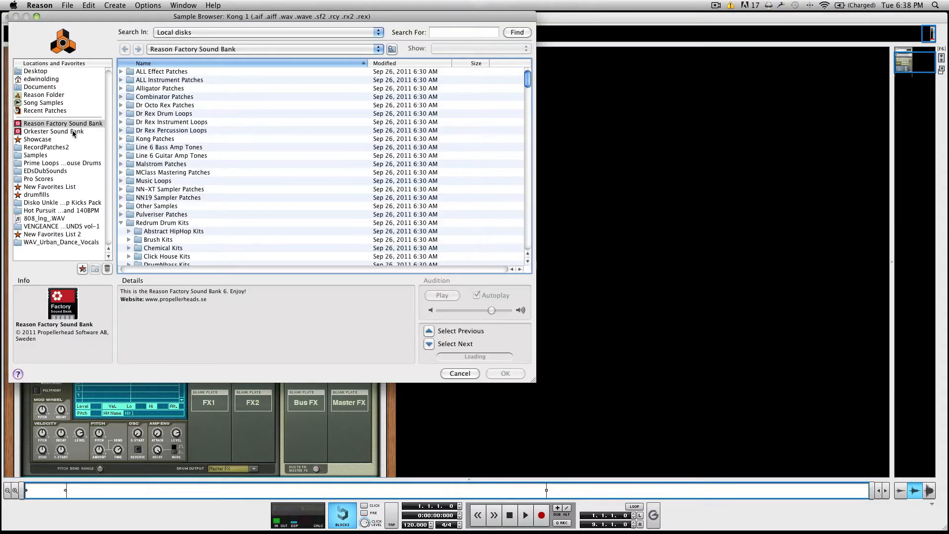
pyautogui.scroll(-5, 188, 159)
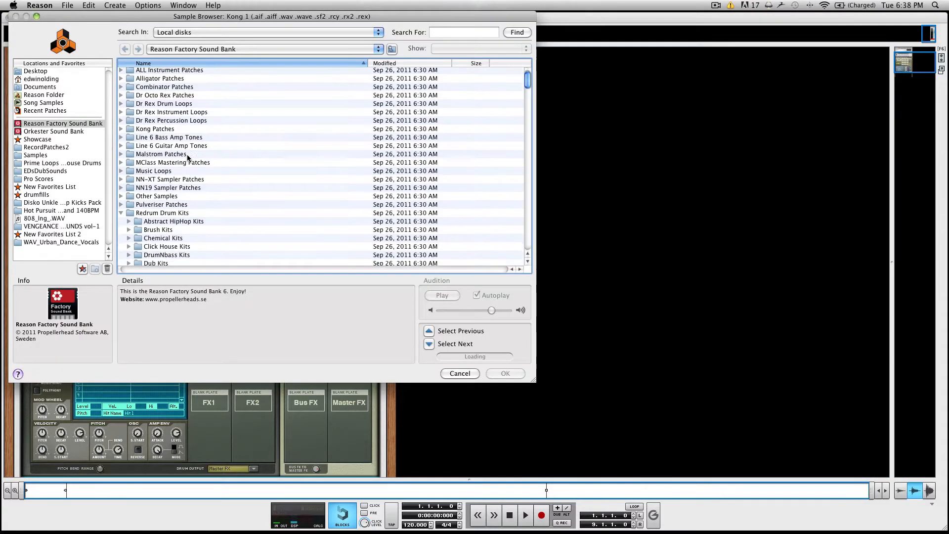
pyautogui.scroll(-12, 188, 158)
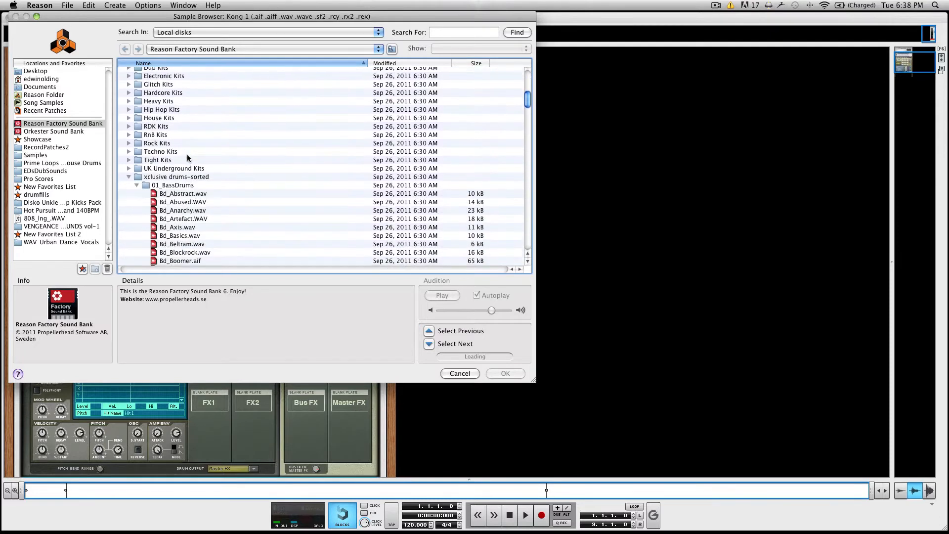
pyautogui.scroll(-6, 188, 158)
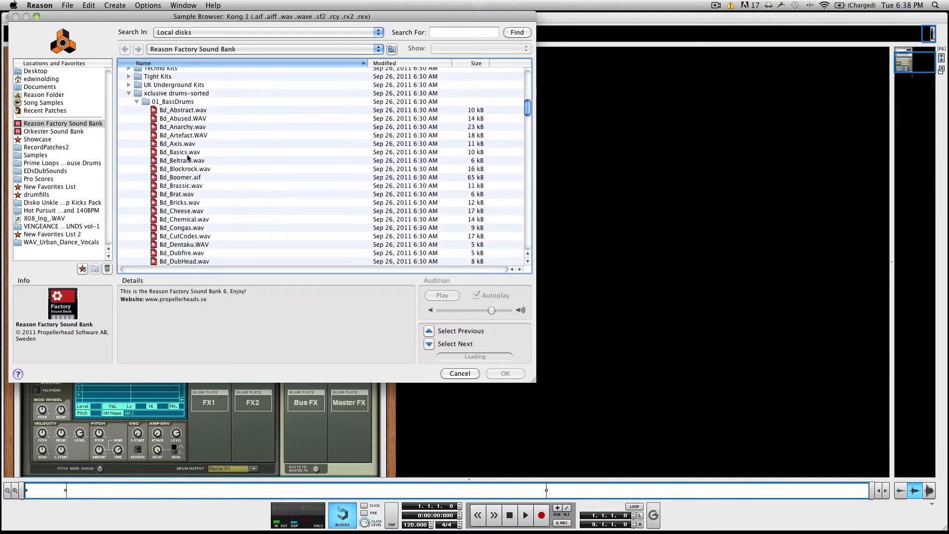
pyautogui.click(186, 203)
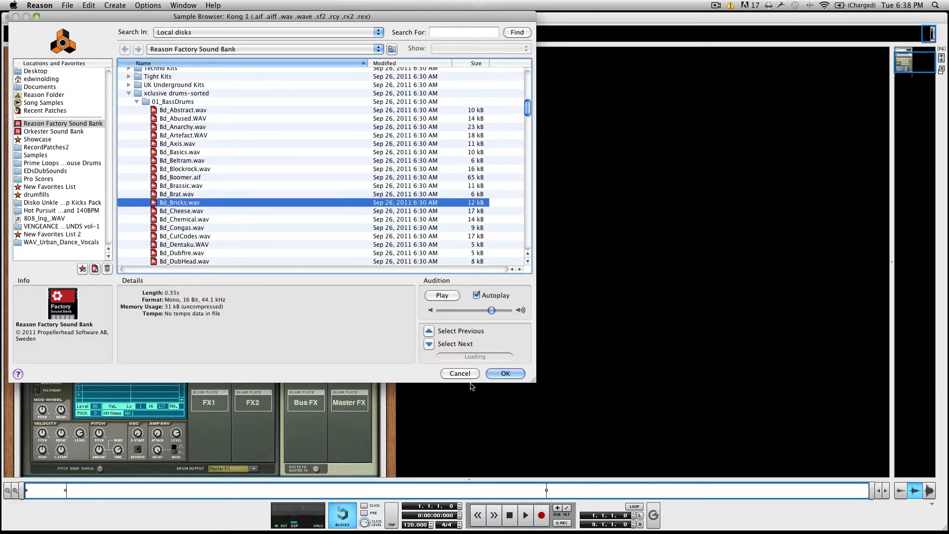
pyautogui.click(502, 375)
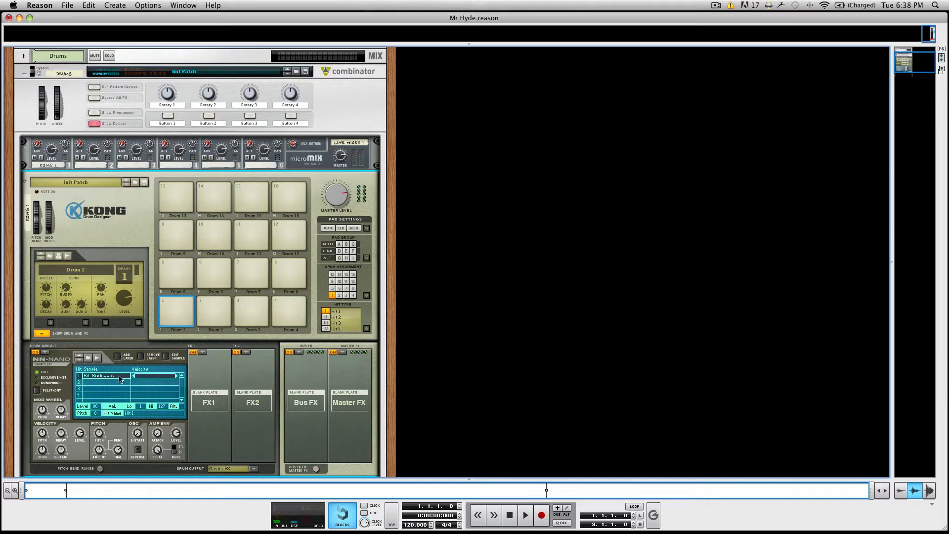
pyautogui.click(169, 316)
# - Load Sd_Tresor.wav from the factory sound bank's 02_SnareDrums folder into pad 2's sampler
pyautogui.click(212, 321)
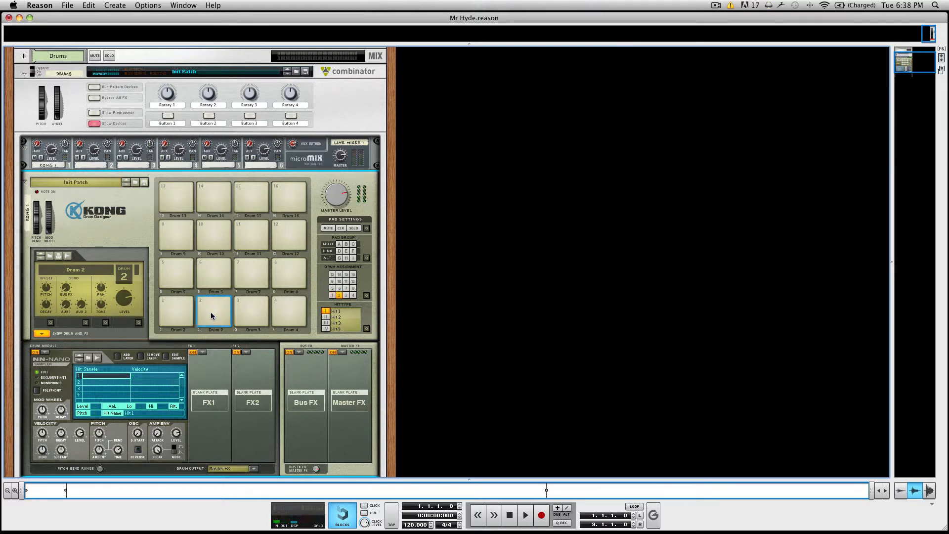
pyautogui.click(164, 355)
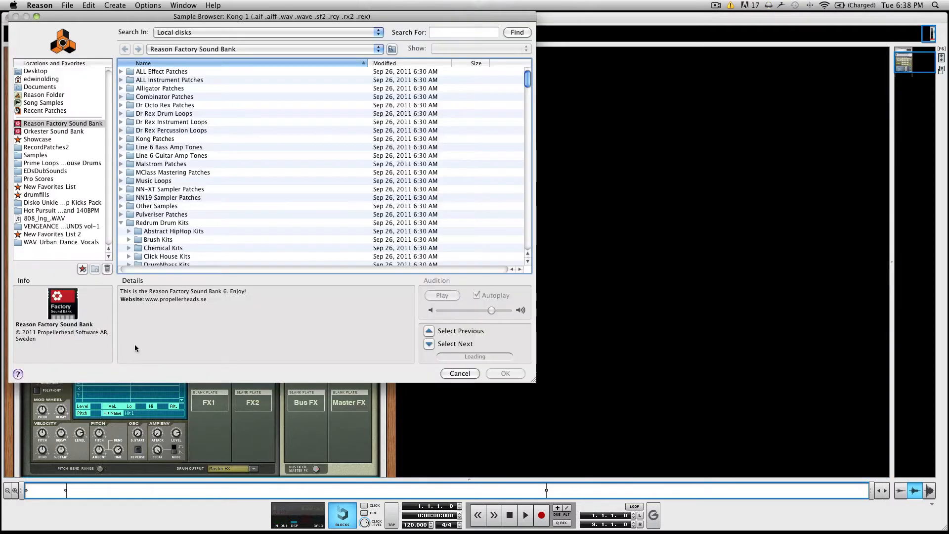
pyautogui.scroll(-10, 156, 192)
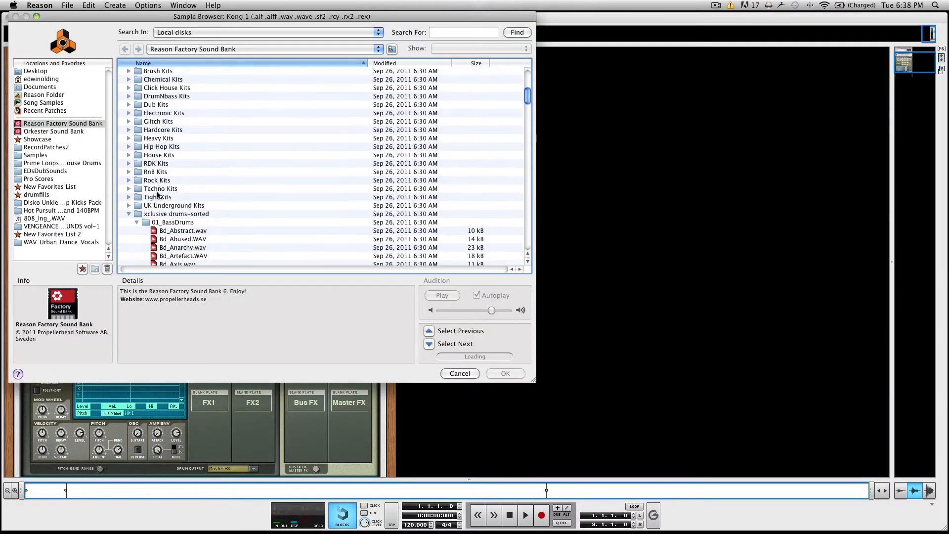
pyautogui.click(137, 221)
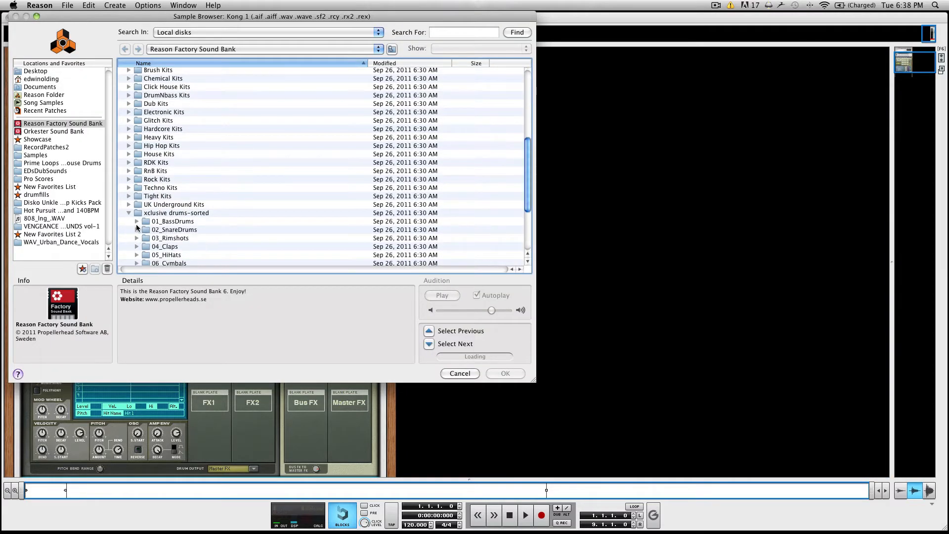
pyautogui.click(136, 230)
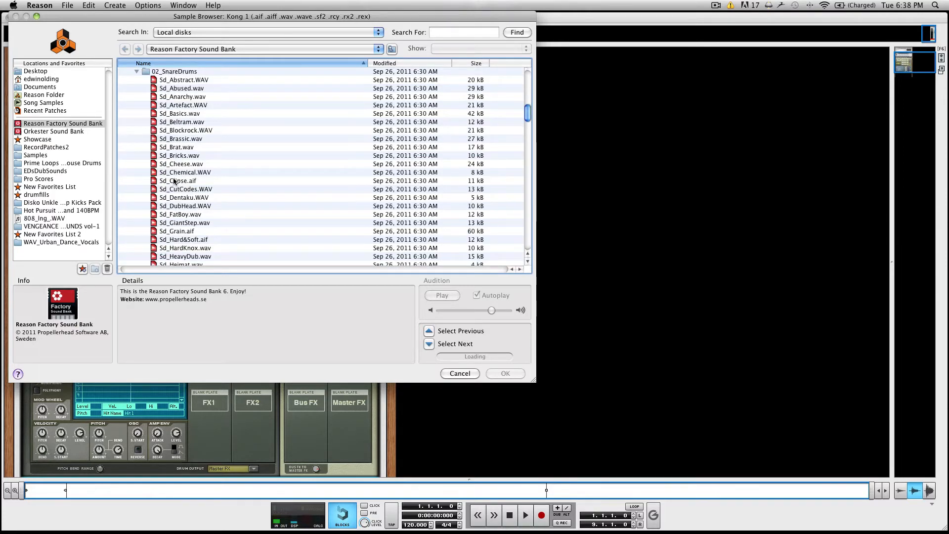
pyautogui.scroll(-12, 161, 194)
pyautogui.scroll(-3, 174, 181)
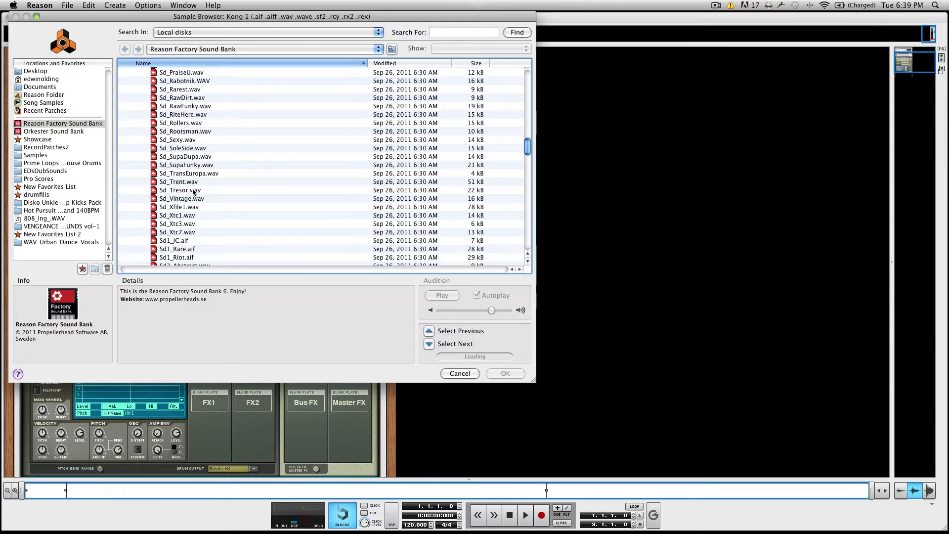
pyautogui.click(195, 190)
pyautogui.click(505, 373)
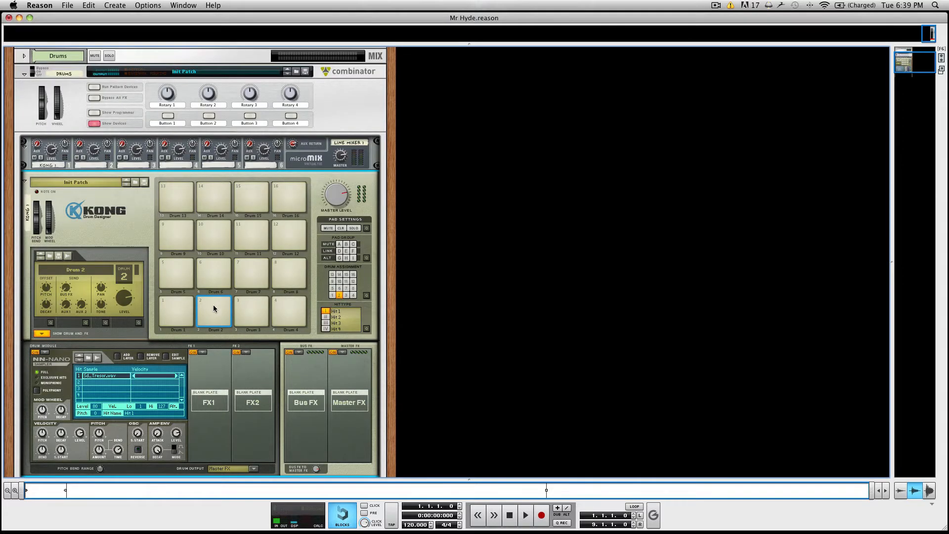
# - Cable pad 2's gate output to pad 3's gate input on the back of Kong, and audition pad 2 from the front
pyautogui.press('Tab')
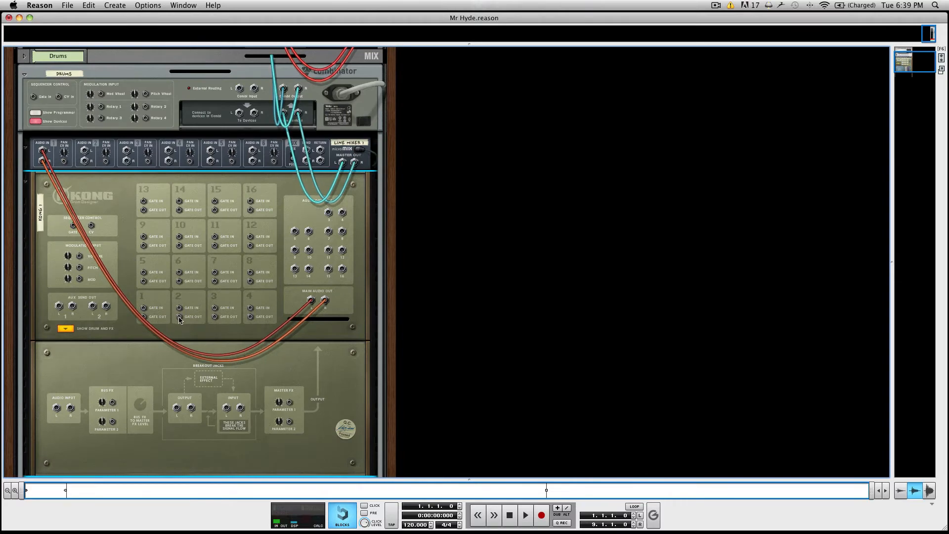
pyautogui.moveTo(179, 317); pyautogui.dragTo(215, 310)
pyautogui.press('Tab')
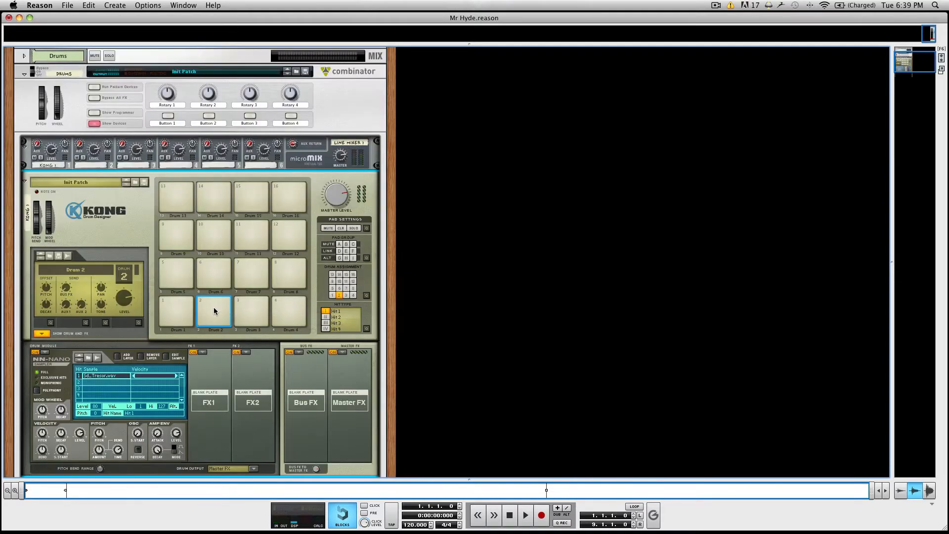
pyautogui.click(214, 318)
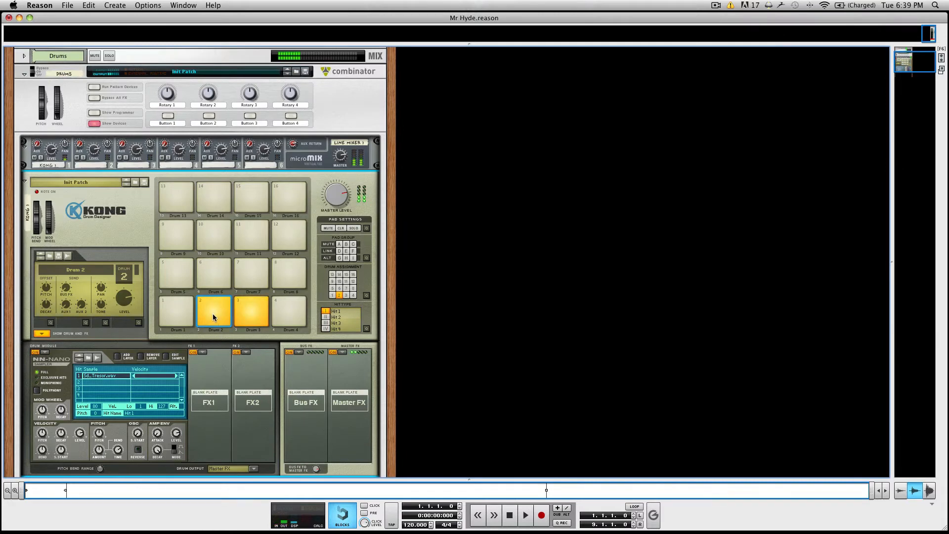
# - Load Sd_Monk.wav from the factory snare drum samples into pad 3's sampler
pyautogui.click(246, 317)
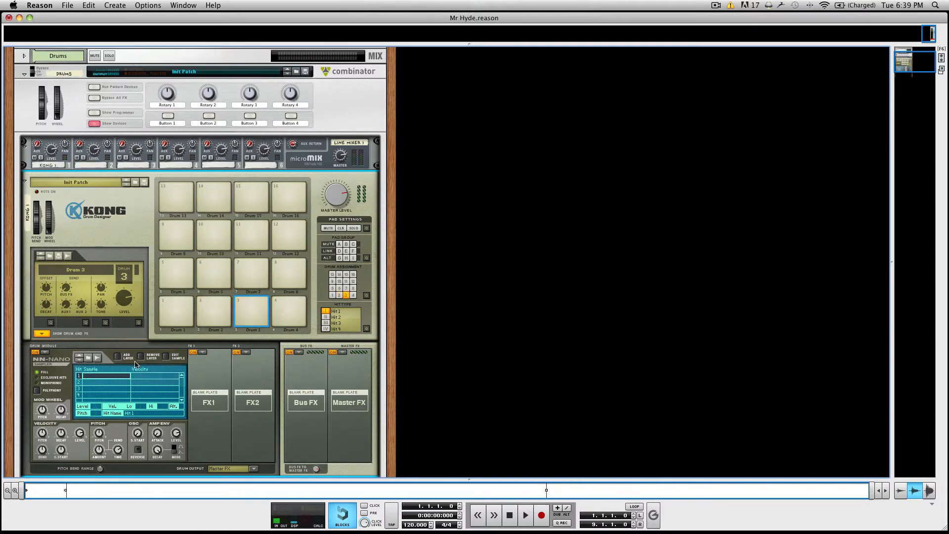
pyautogui.doubleClick(106, 374)
pyautogui.scroll(-15, 179, 190)
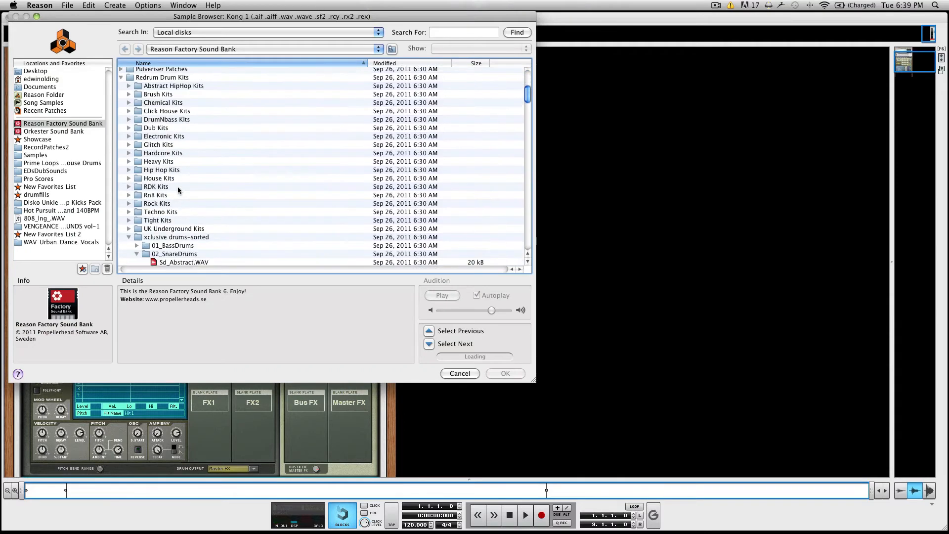
pyautogui.scroll(-6, 179, 190)
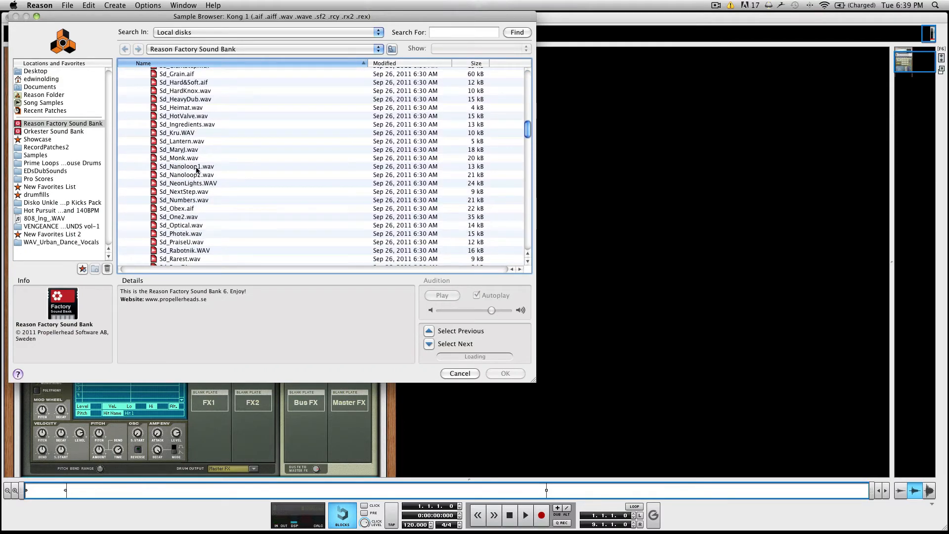
pyautogui.click(191, 158)
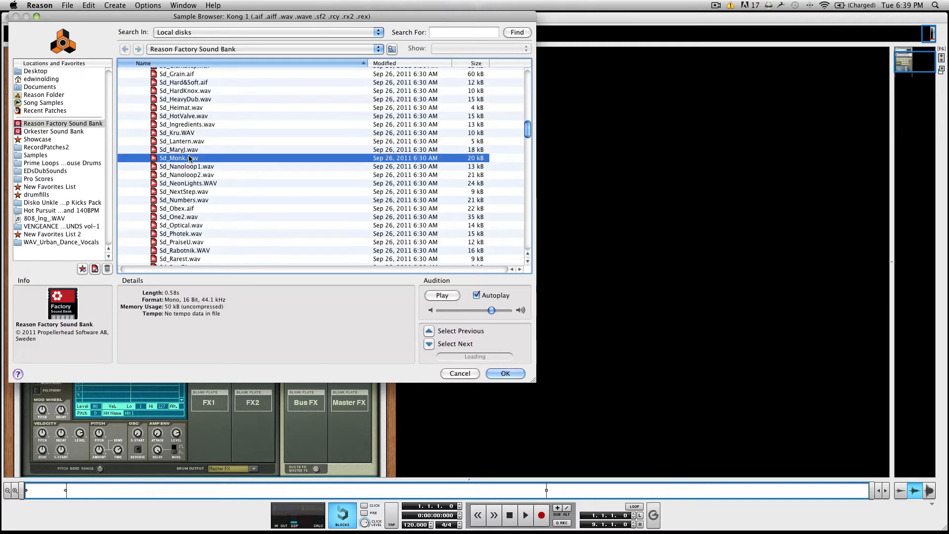
pyautogui.click(505, 373)
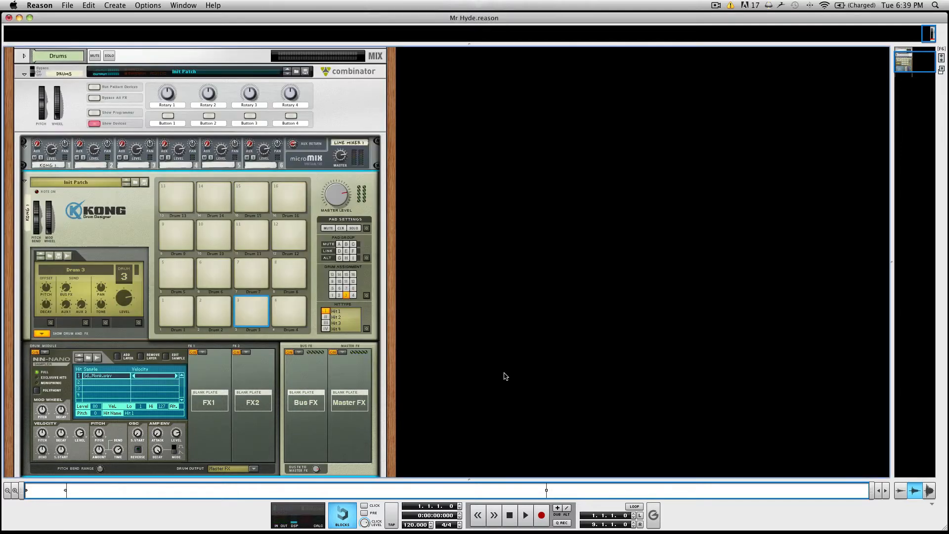
# - Insert a Compressor in the FX1 slot of pad 1 and audition the pad
pyautogui.click(176, 316)
pyautogui.click(202, 353)
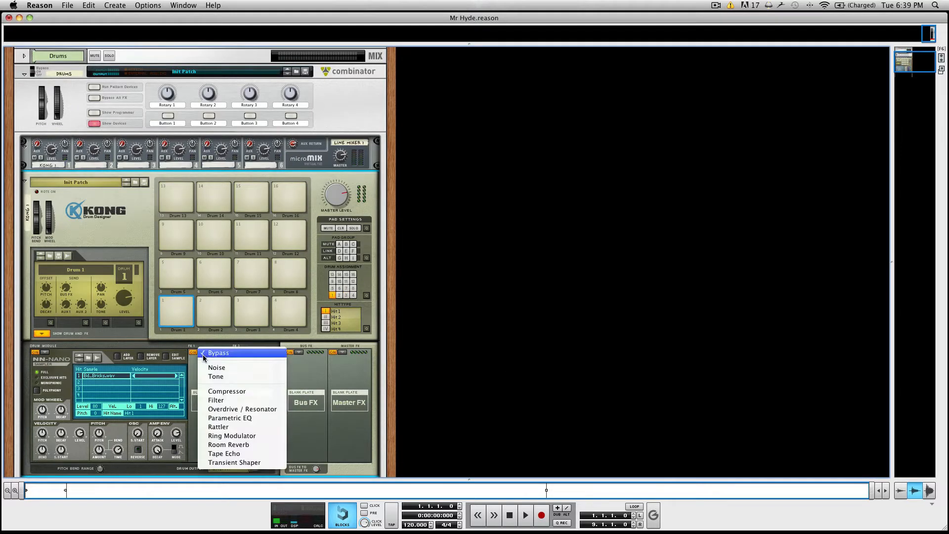
pyautogui.click(218, 391)
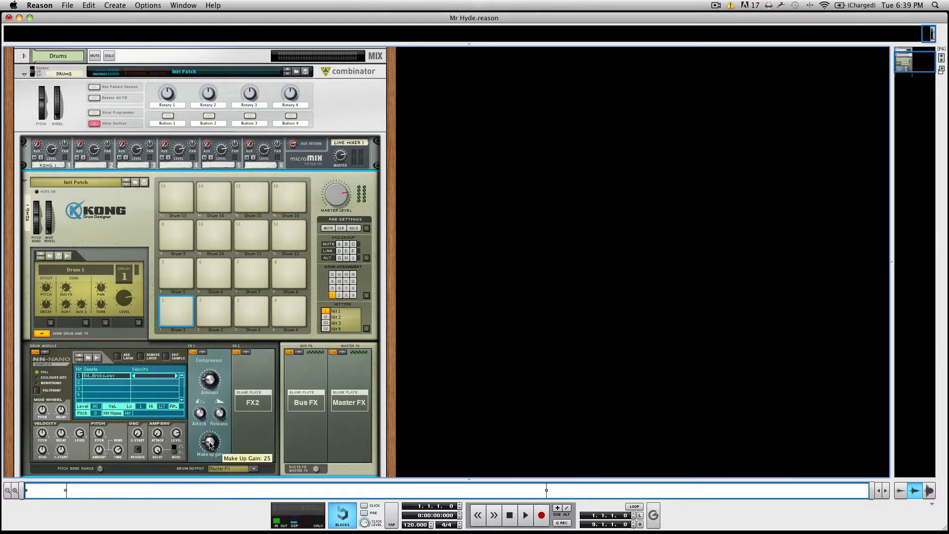
pyautogui.click(176, 317)
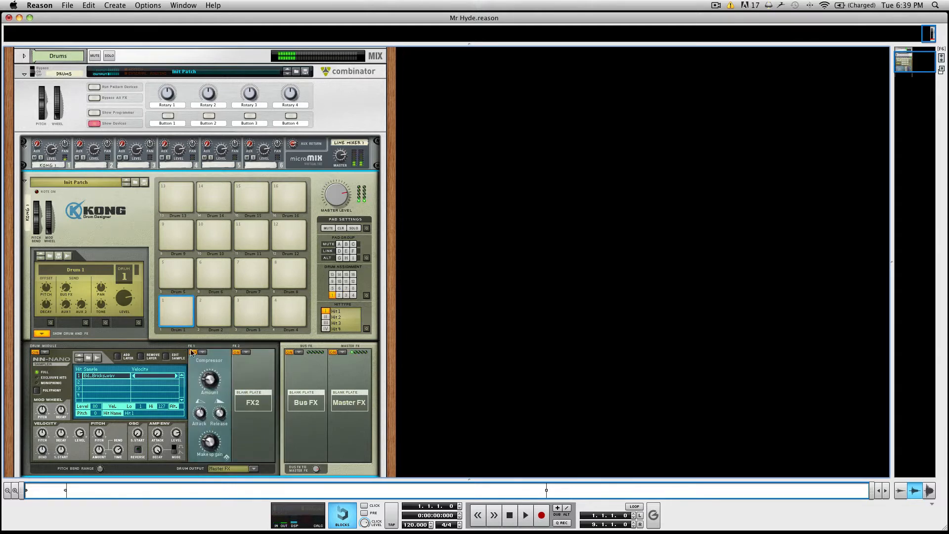
# - Set the song tempo to 140 BPM
pyautogui.doubleClick(414, 525)
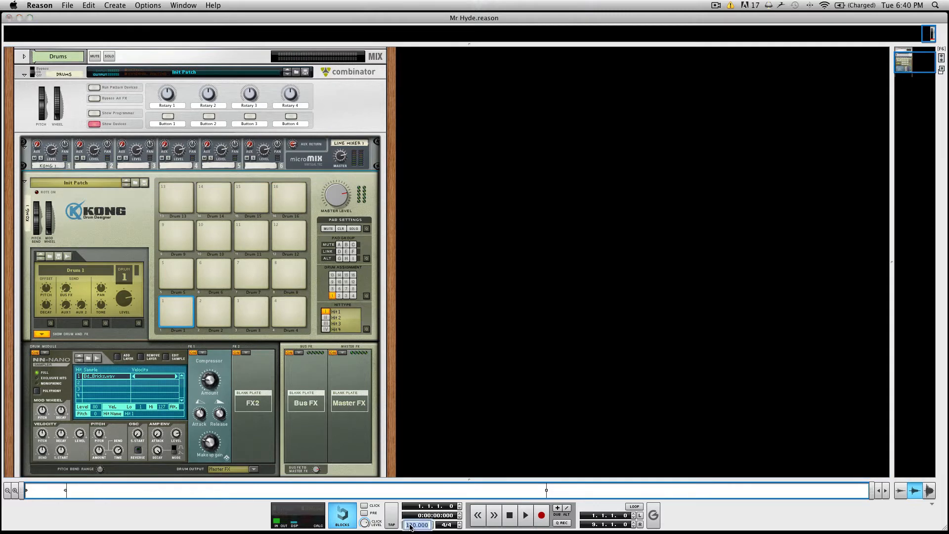
pyautogui.write('140')
pyautogui.press('Return')
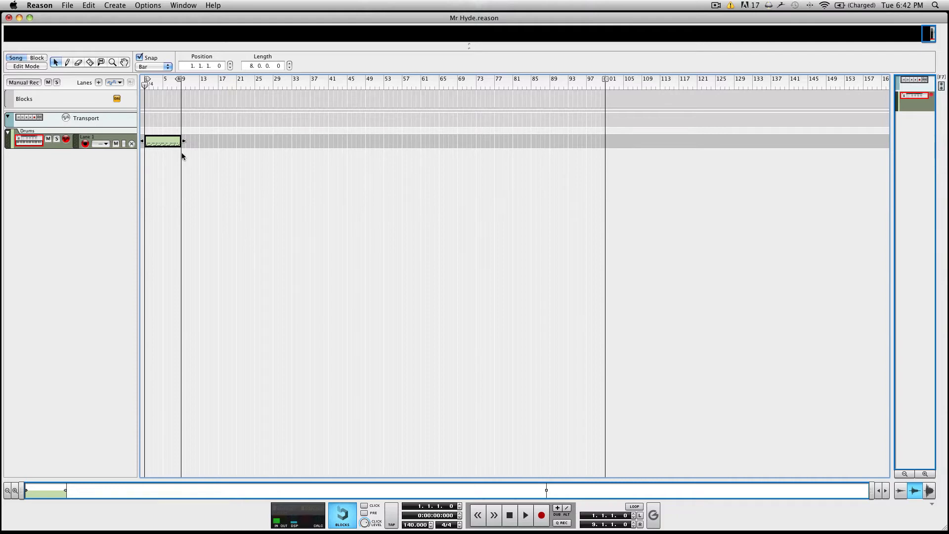
# - Open the Drums clip for note editing, examine its note pattern and play back the beginning
pyautogui.doubleClick(165, 143)
pyautogui.moveTo(424, 315); pyautogui.dragTo(156, 232)
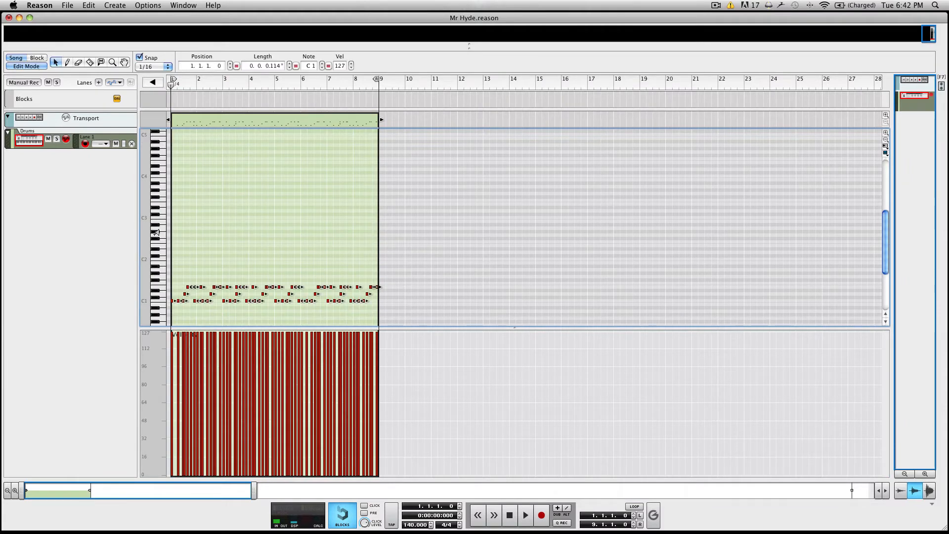
pyautogui.click(437, 291)
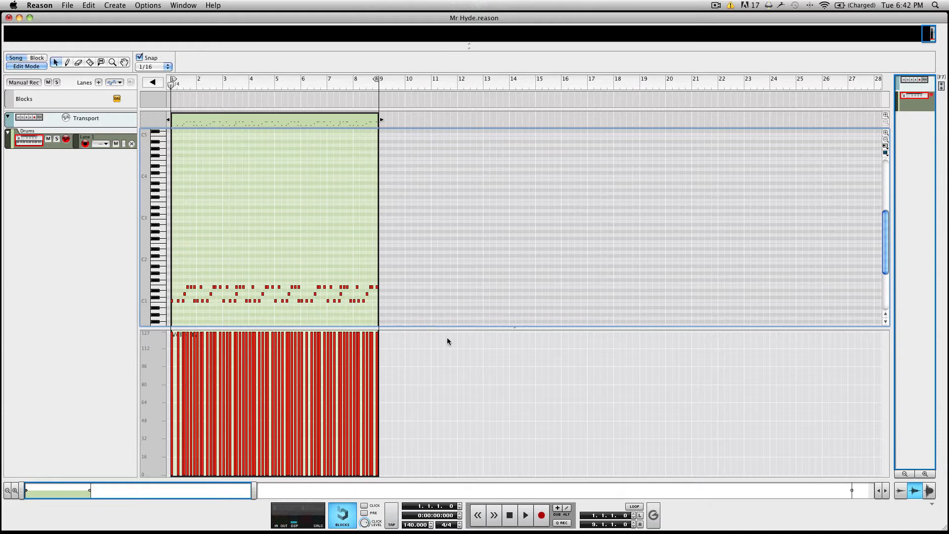
pyautogui.click(525, 514)
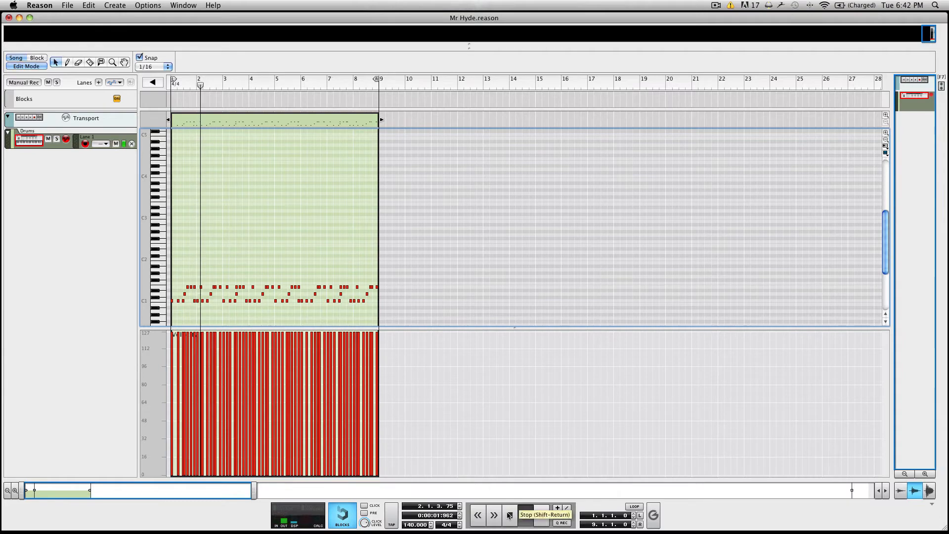
pyautogui.doubleClick(509, 515)
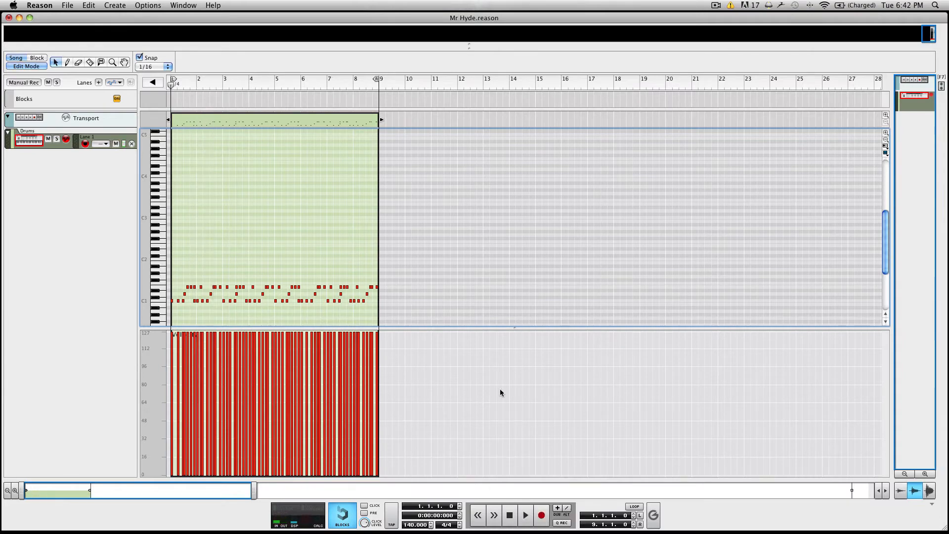
# - Load the hi-hat sample Hh_Brassic.wav into pad 4's sampler and play back the drum pattern
pyautogui.press('F6')
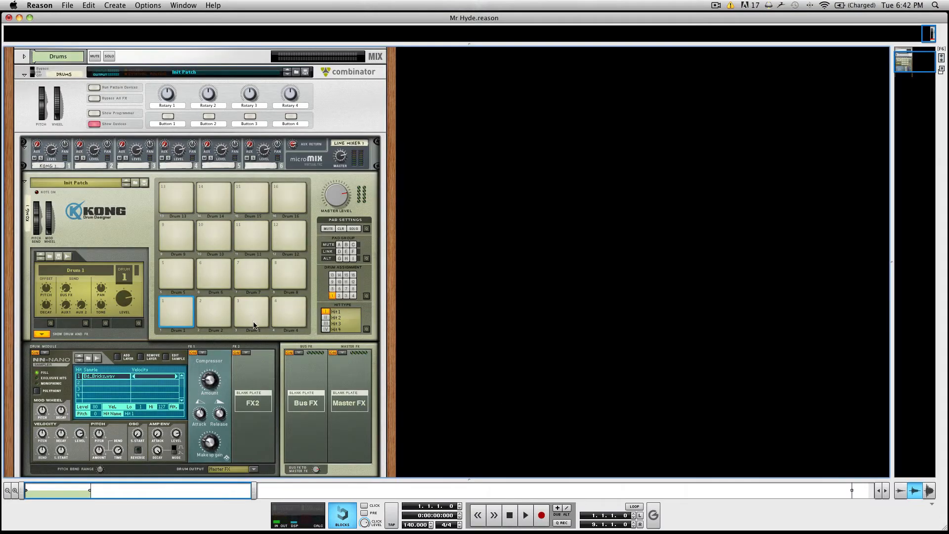
pyautogui.click(283, 313)
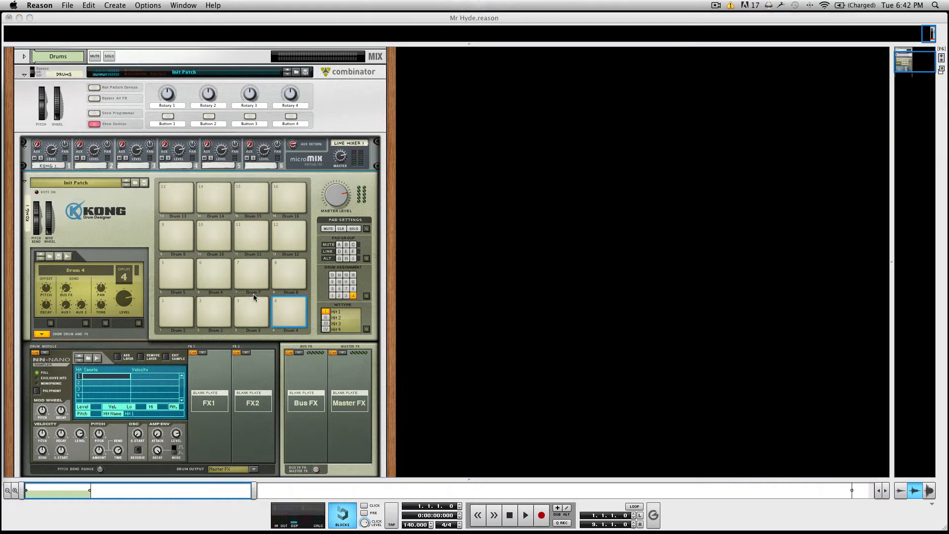
pyautogui.doubleClick(105, 379)
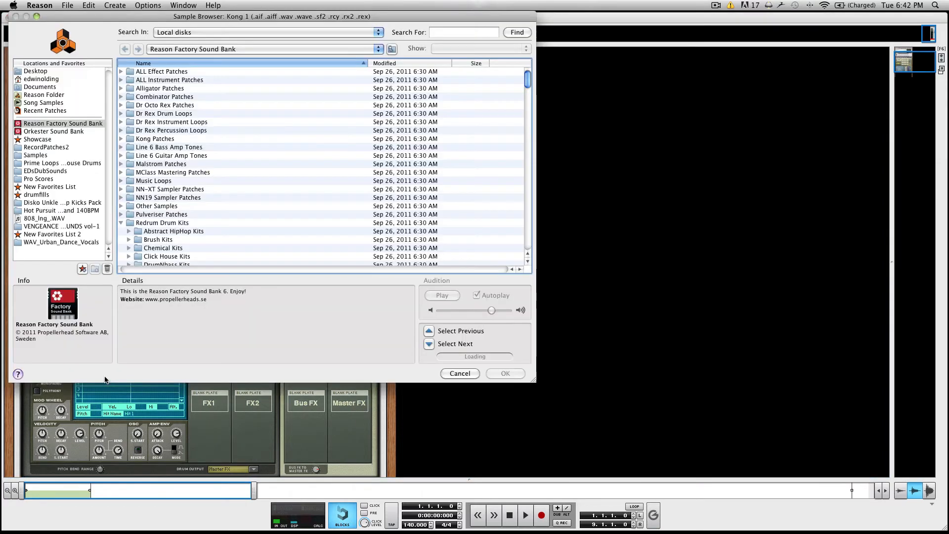
pyautogui.scroll(-5, 161, 210)
pyautogui.scroll(-2, 161, 216)
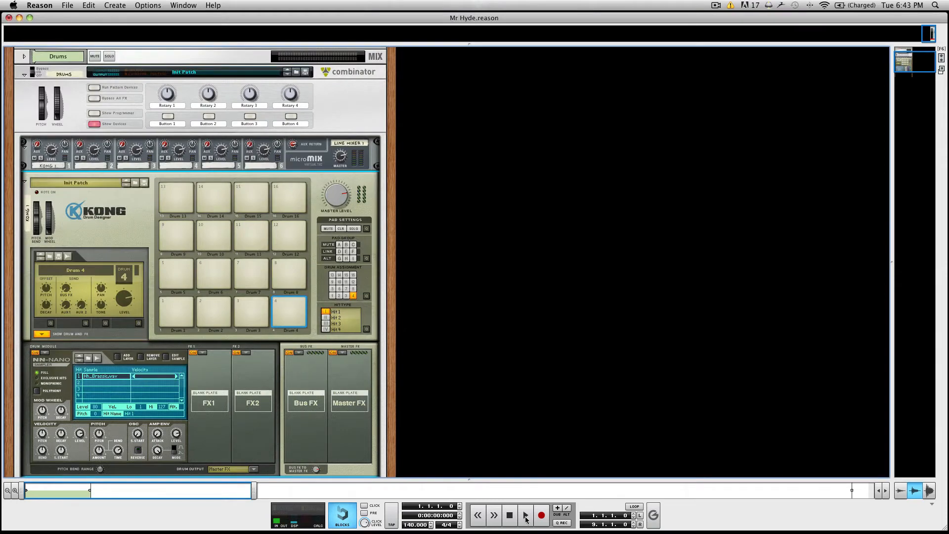
pyautogui.click(526, 516)
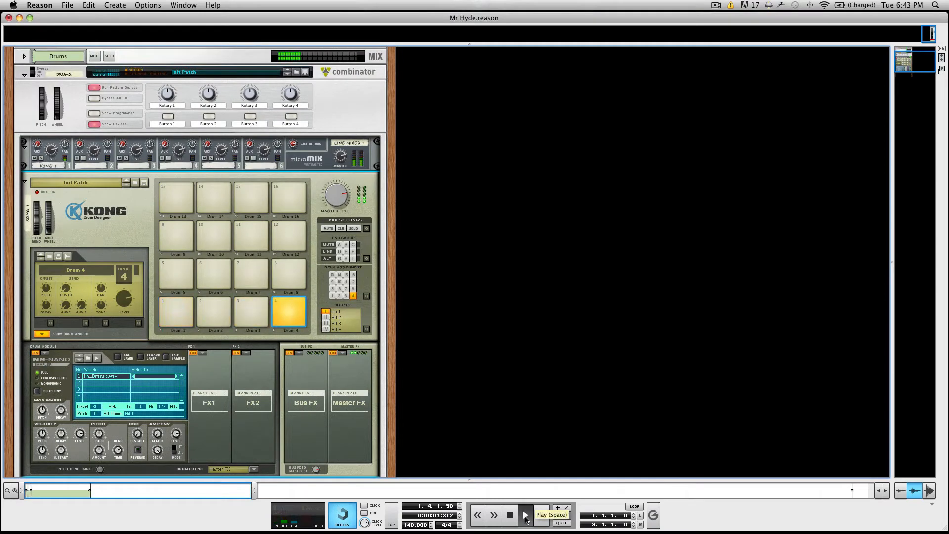
pyautogui.click(510, 516)
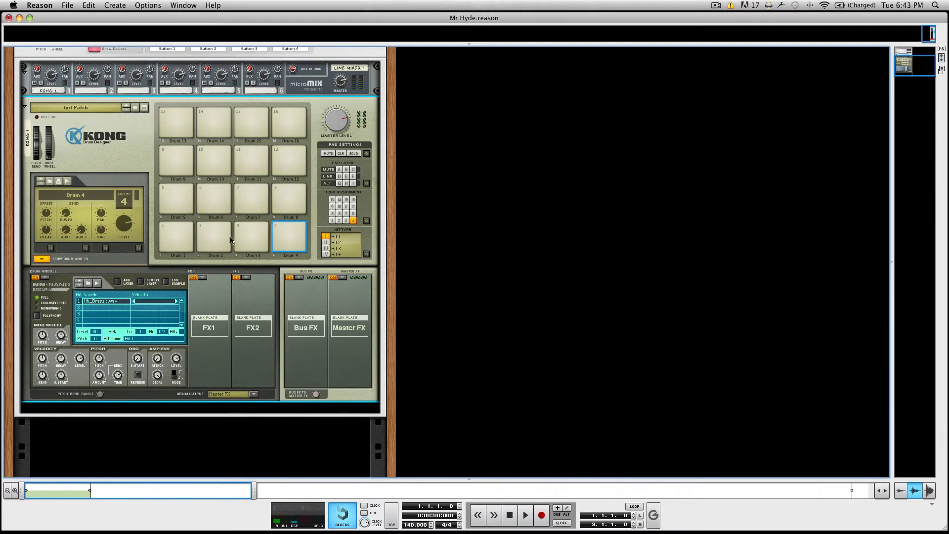
# - Lower the amp envelope decay of pad 3's sampler to 876.6 ms
pyautogui.click(214, 236)
pyautogui.click(244, 235)
pyautogui.moveTo(156, 375); pyautogui.dragTo(154, 387)
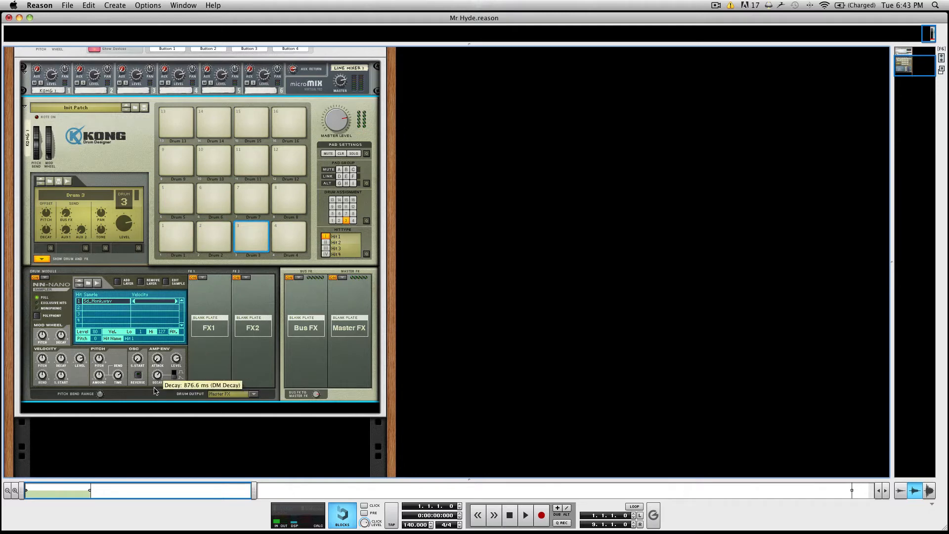
# - Insert a Compressor in pad 3's FX1 slot and set its make-up gain to 79
pyautogui.click(202, 277)
pyautogui.click(229, 317)
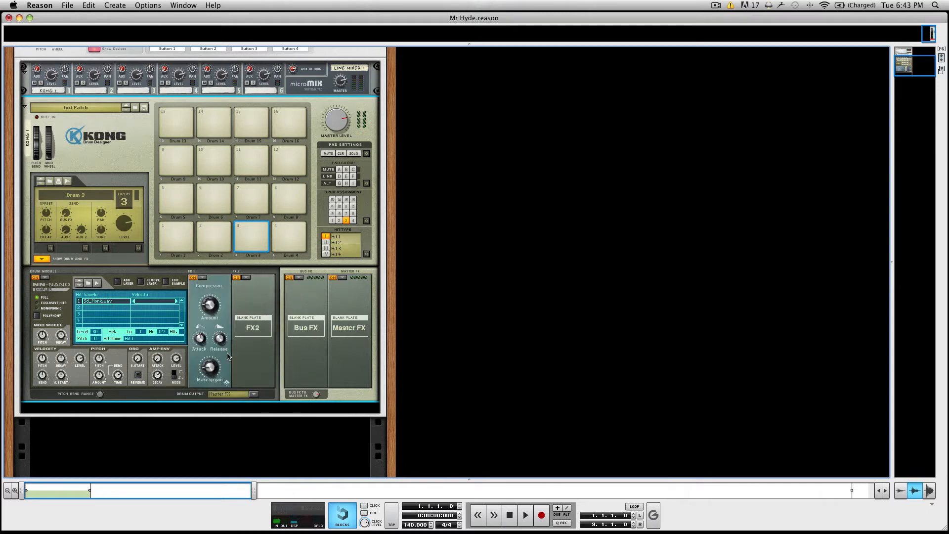
pyautogui.moveTo(212, 372); pyautogui.dragTo(213, 361)
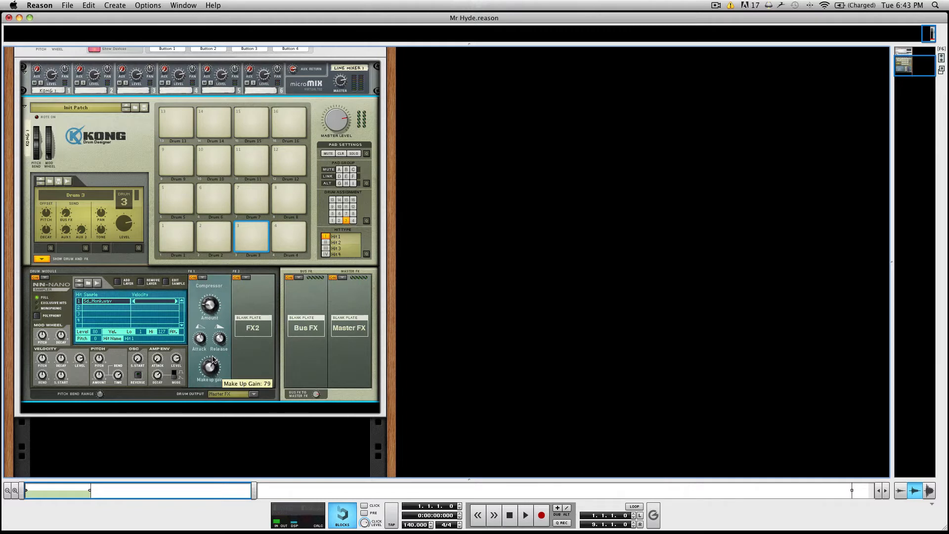
# - Shorten the amp envelope decay of pad 2's sampler slightly and audition the pad
pyautogui.click(208, 234)
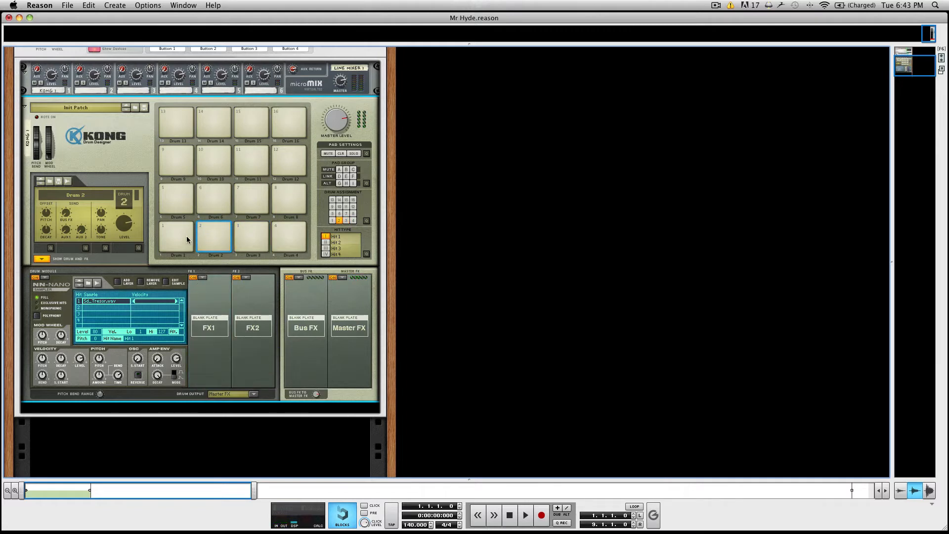
pyautogui.click(186, 239)
pyautogui.click(225, 236)
pyautogui.moveTo(157, 377); pyautogui.dragTo(157, 384)
pyautogui.click(207, 234)
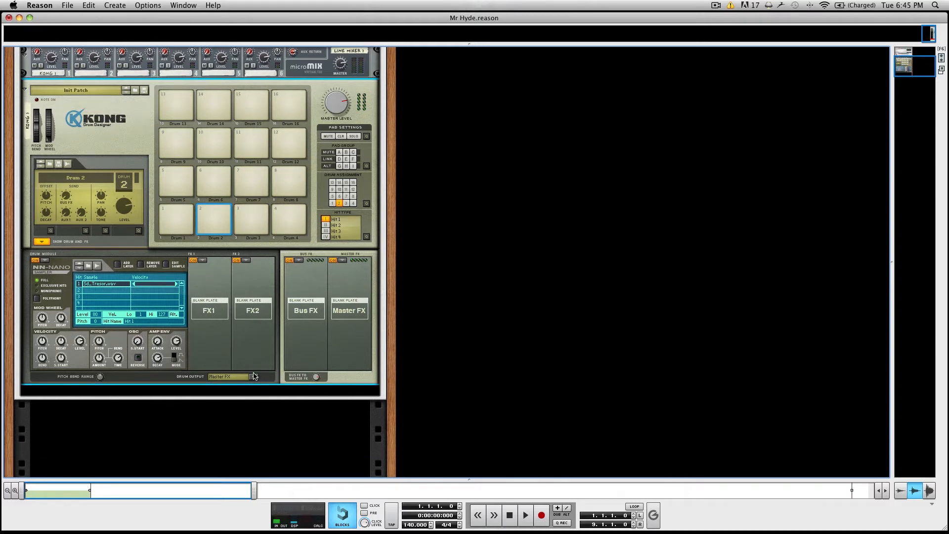
# - Route the drum outputs of pads 2 and 3 to Output 3-4
pyautogui.click(253, 376)
pyautogui.click(277, 404)
pyautogui.click(242, 215)
pyautogui.click(258, 376)
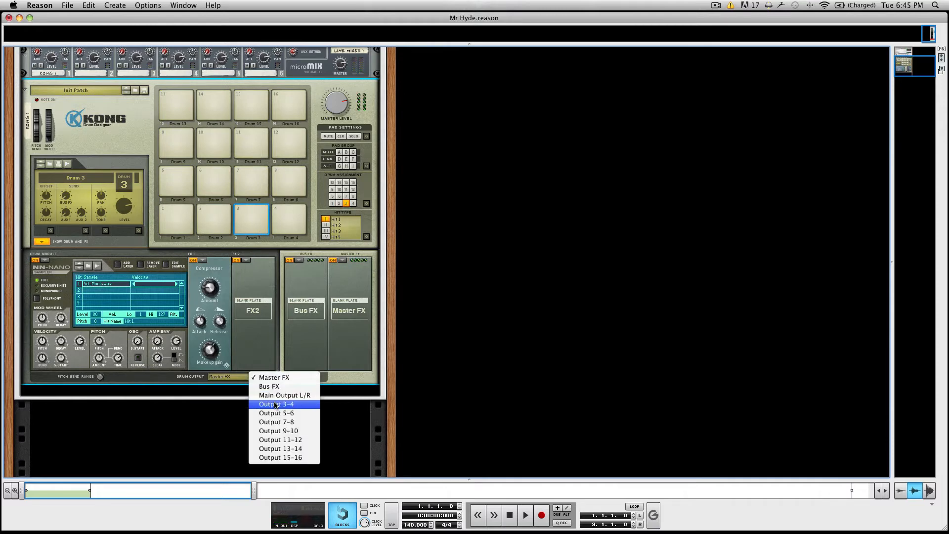
pyautogui.click(275, 404)
# - Add a Scream 4 Distortion and a Spider Audio Merger & Splitter below the Kong inside the Drums Combinator
pyautogui.click(243, 394)
pyautogui.rightClick(242, 393)
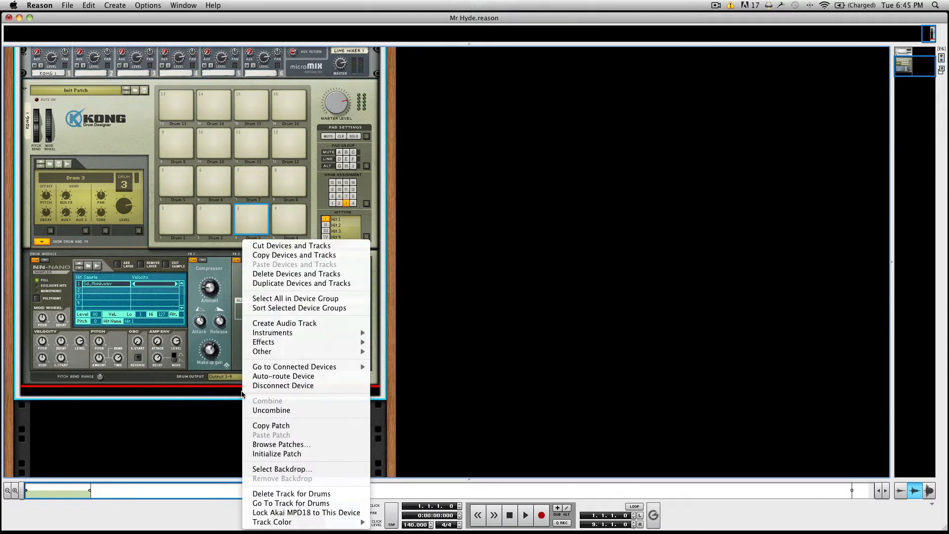
pyautogui.moveTo(284, 343)
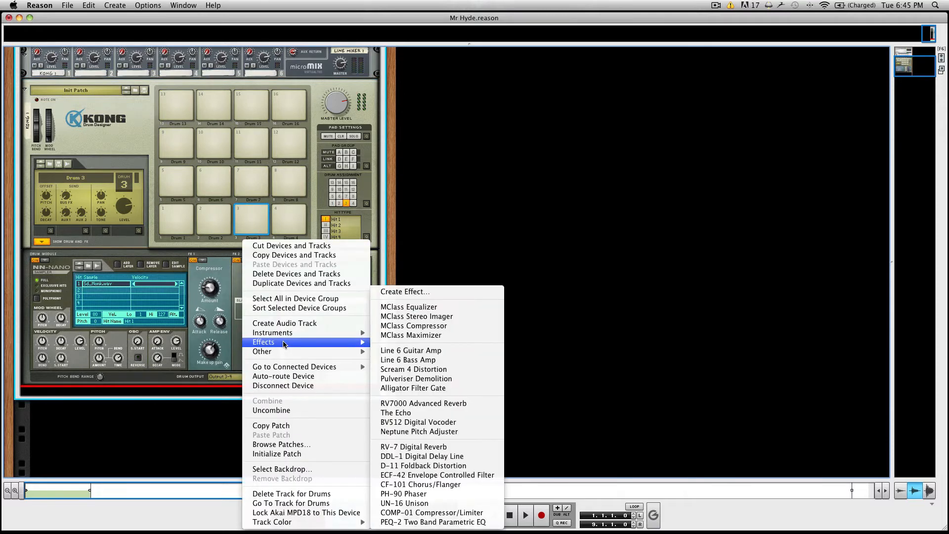
pyautogui.click(431, 374)
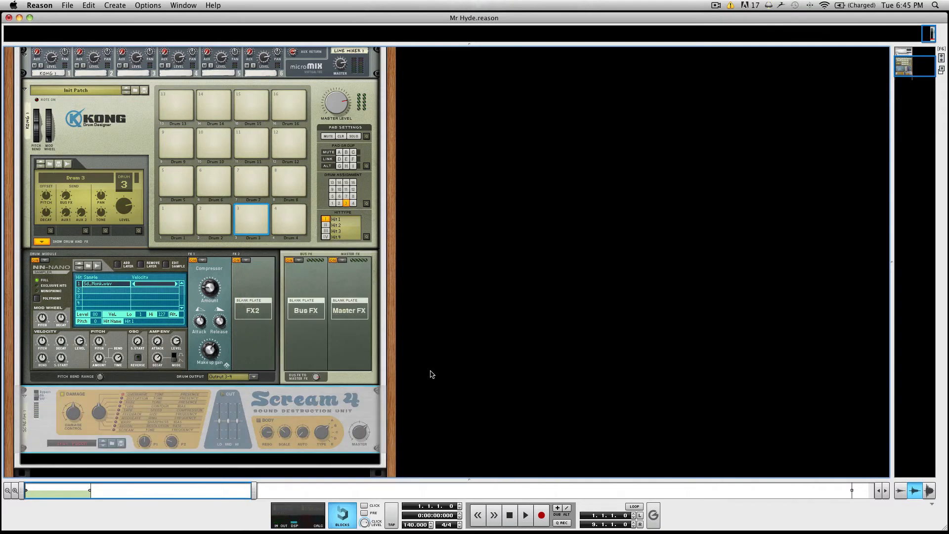
pyautogui.rightClick(261, 463)
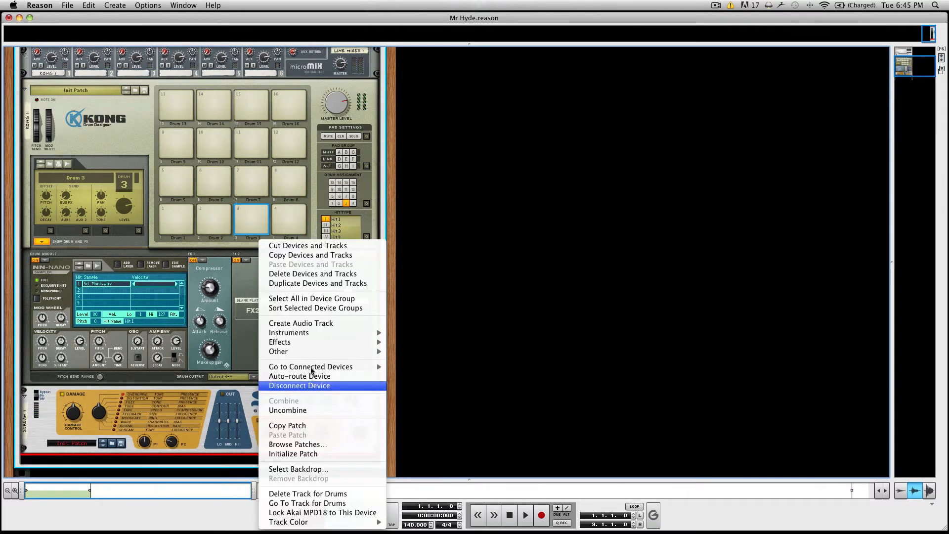
pyautogui.moveTo(316, 351)
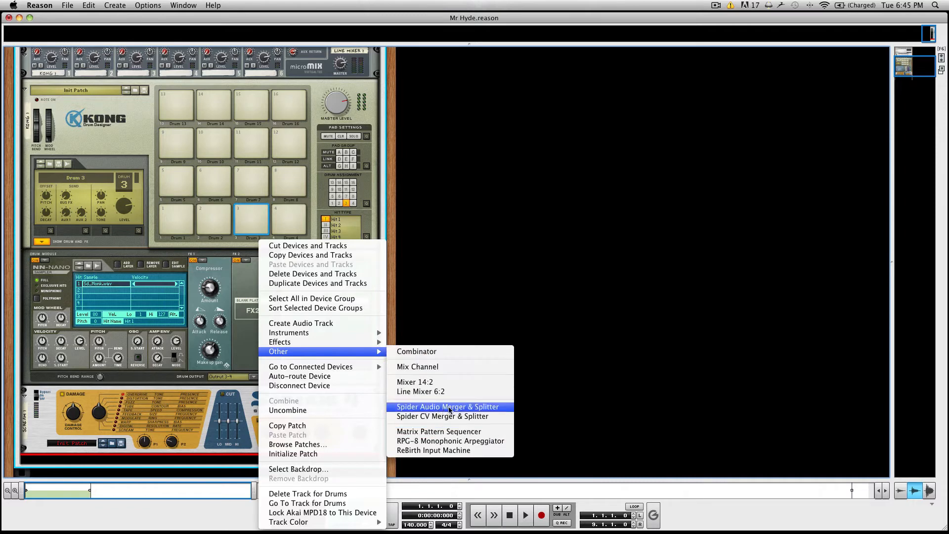
pyautogui.click(487, 407)
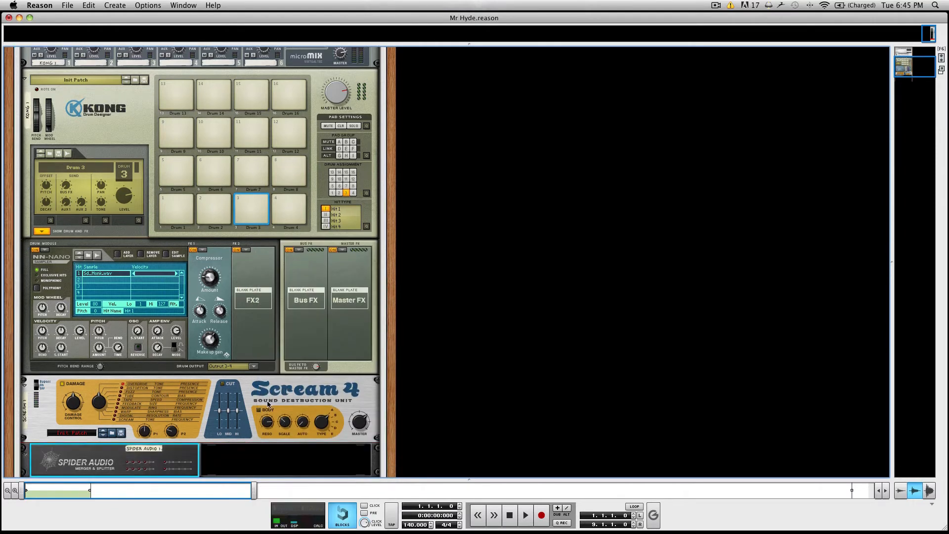
# - Cable Kong's outputs 3-4 into the Spider splitter, one split into Scream 4, and Scream 4's output into line mixer channel 2
pyautogui.scroll(-2, 268, 404)
pyautogui.press('Tab')
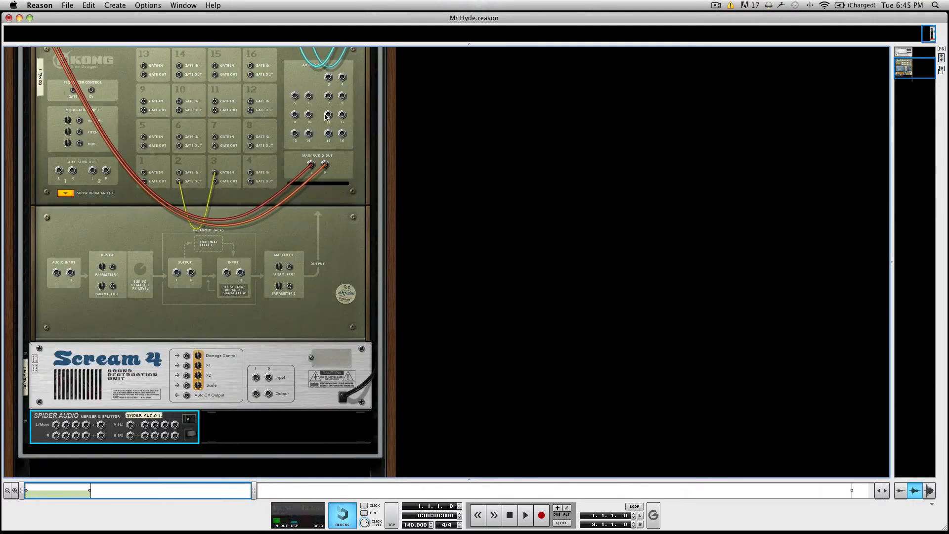
pyautogui.moveTo(238, 302); pyautogui.dragTo(85, 113)
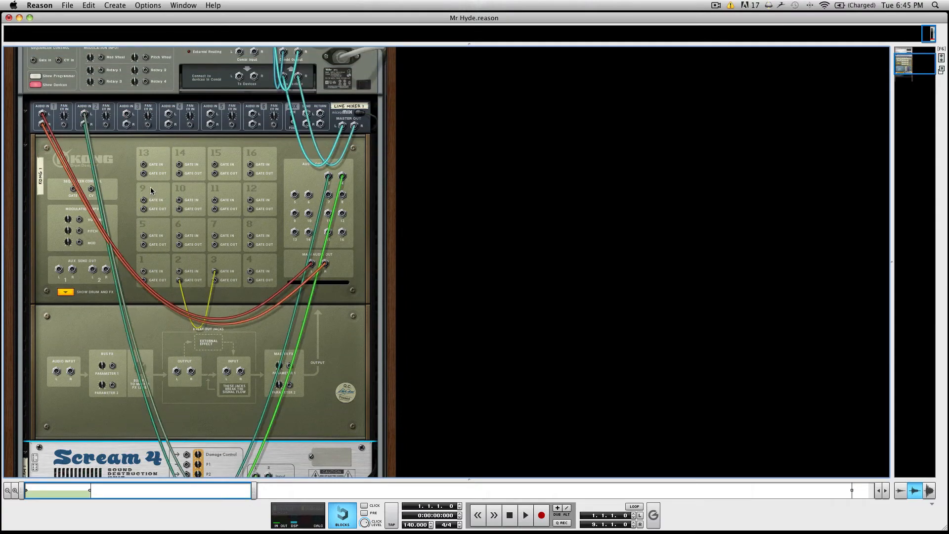
# - Cable a second split output of the Spider Audio device straight into line mixer channel 3
pyautogui.scroll(-5, 156, 198)
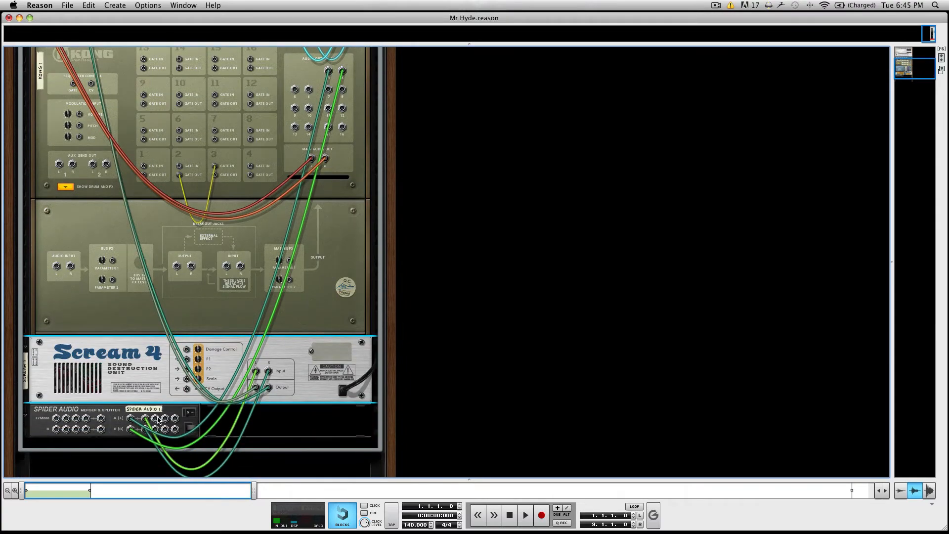
pyautogui.moveTo(156, 418); pyautogui.dragTo(128, 119)
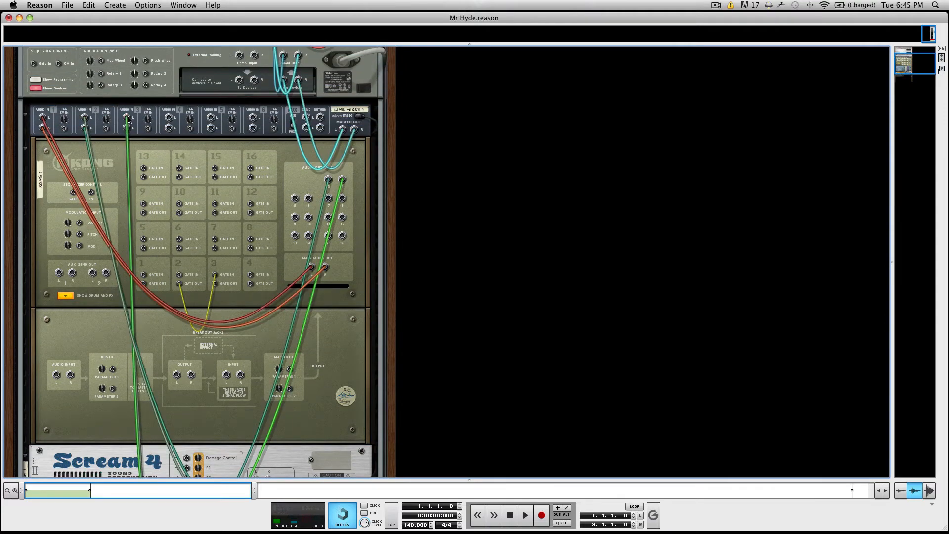
pyautogui.scroll(-6, 195, 234)
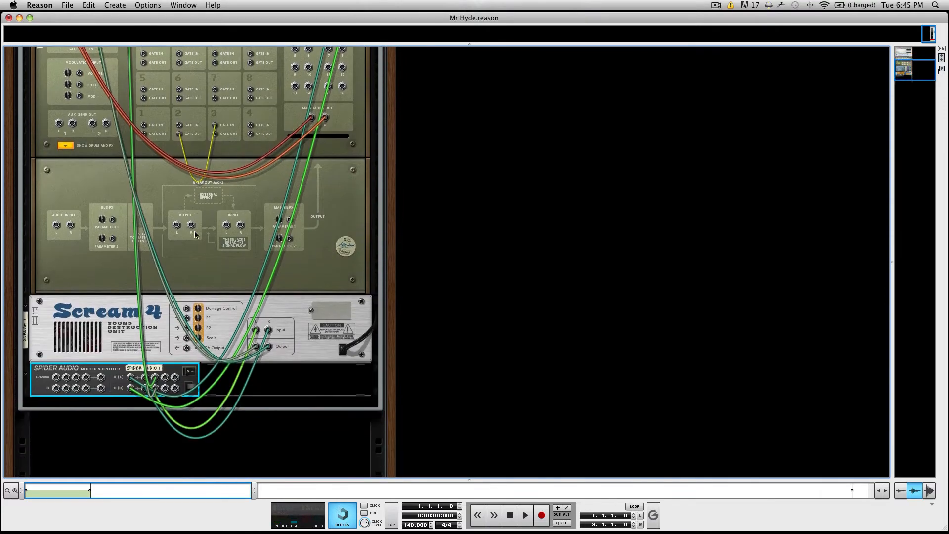
pyautogui.press('Tab')
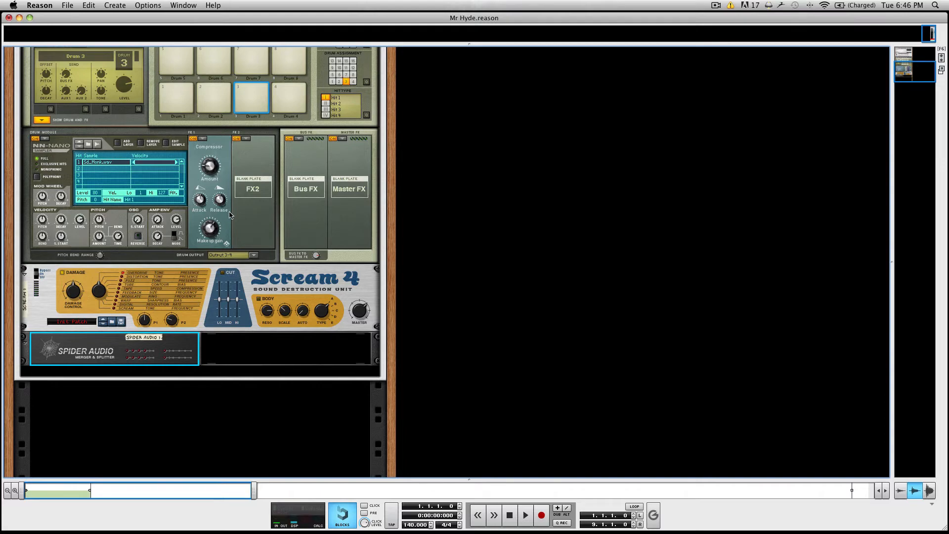
# - Audition pads 2 and 3 through the new routing and check the channel 2 level on the line mixer
pyautogui.scroll(8, 232, 215)
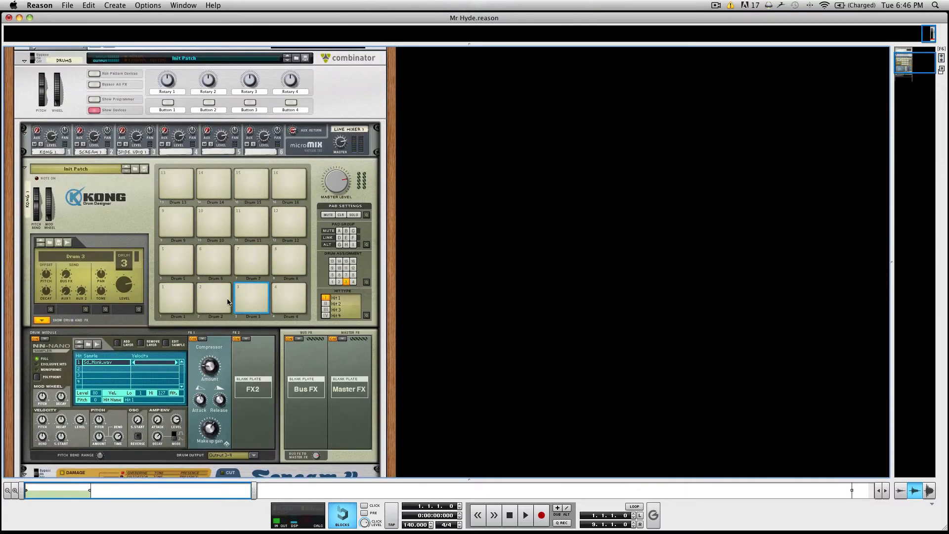
pyautogui.click(218, 303)
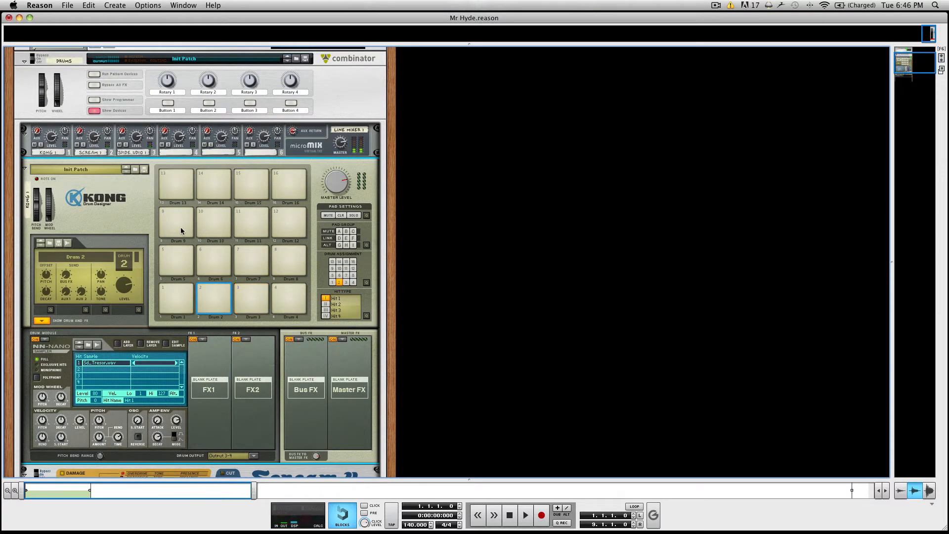
pyautogui.moveTo(96, 143)
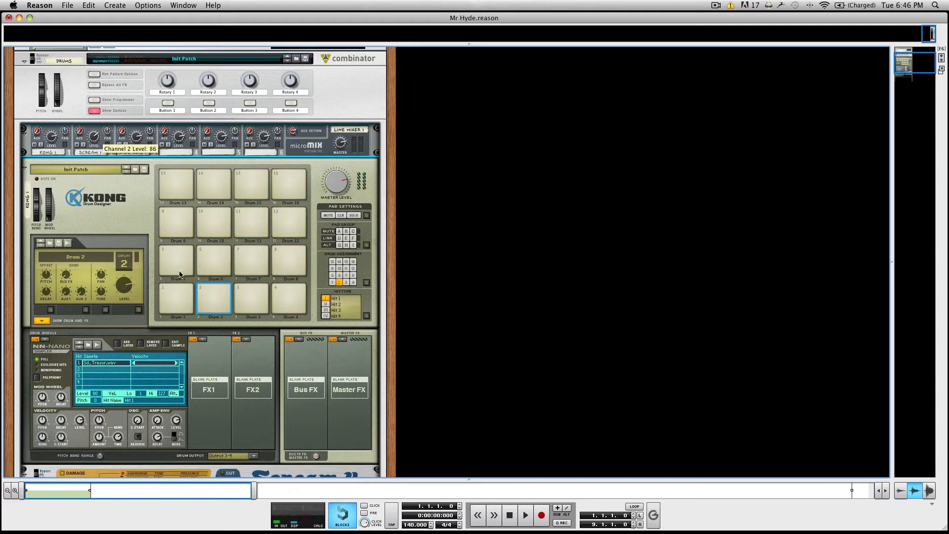
pyautogui.click(207, 295)
pyautogui.click(207, 296)
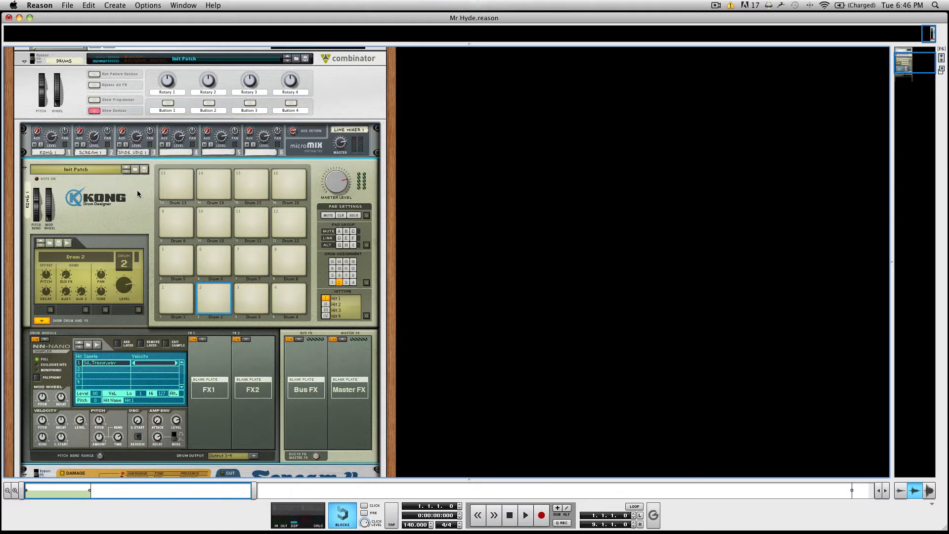
pyautogui.scroll(-3, 168, 238)
pyautogui.click(253, 245)
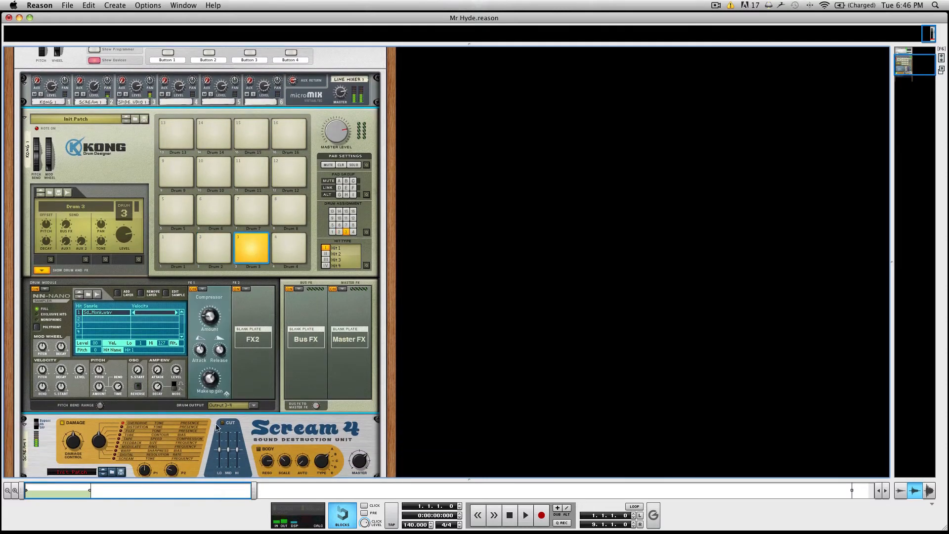
pyautogui.click(251, 254)
pyautogui.click(221, 251)
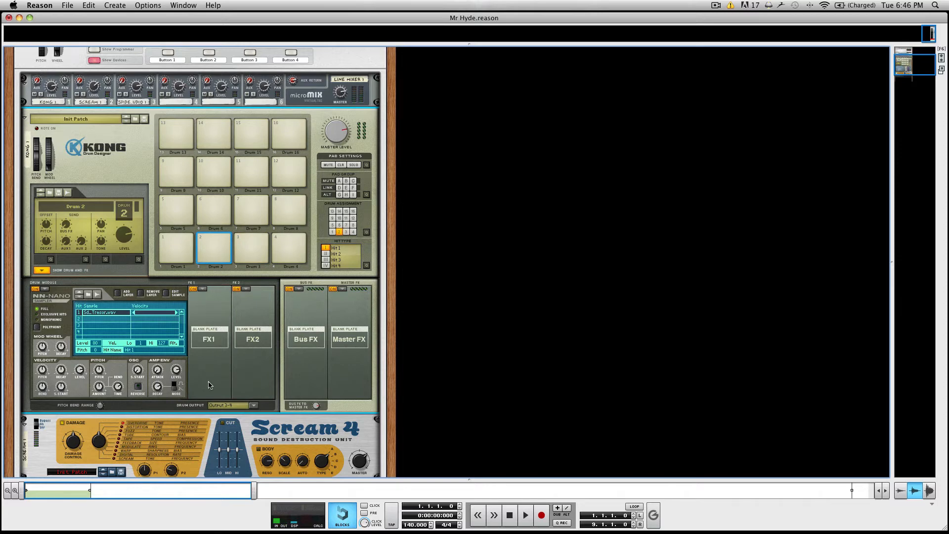
# - Rename the Spider Audio splitter as snare
pyautogui.scroll(-10, 209, 385)
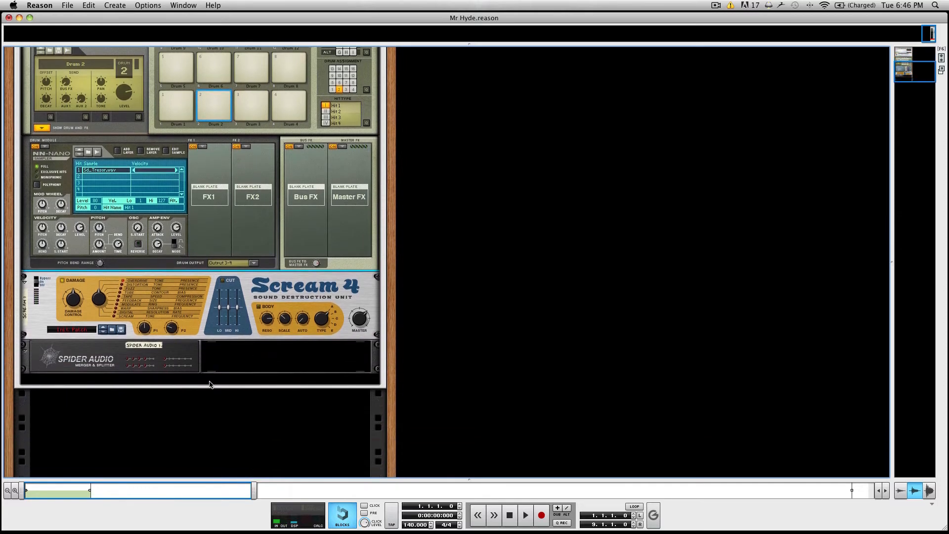
pyautogui.scroll(-1, 210, 385)
pyautogui.click(141, 336)
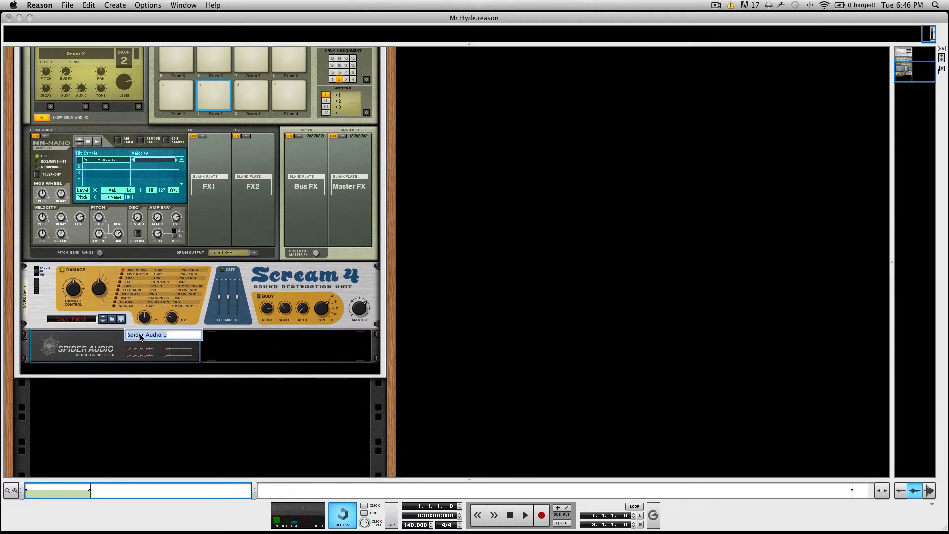
pyautogui.write('snare')
# - Add a second Spider Audio Merger & Splitter beside the snare splitter in the Combinator
pyautogui.rightClick(210, 240)
pyautogui.moveTo(255, 351)
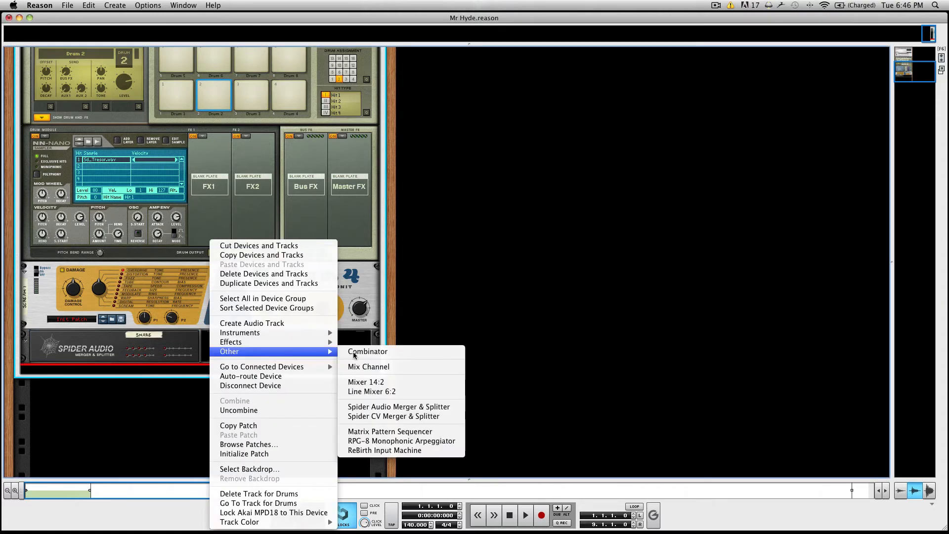
pyautogui.click(439, 408)
# - Cable Kong's outputs 5-6 into the second Spider splitter and its split output into line mixer channel 4
pyautogui.press('Tab')
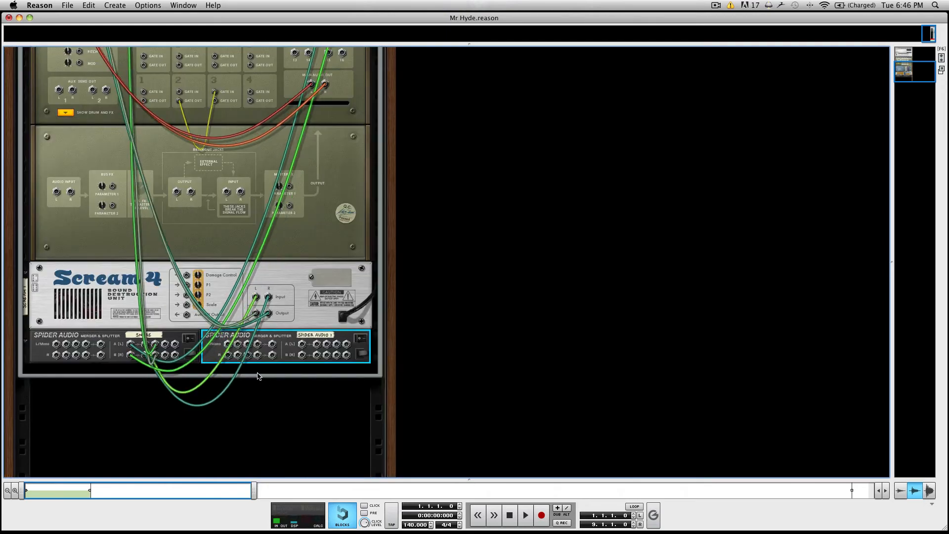
pyautogui.scroll(2, 176, 181)
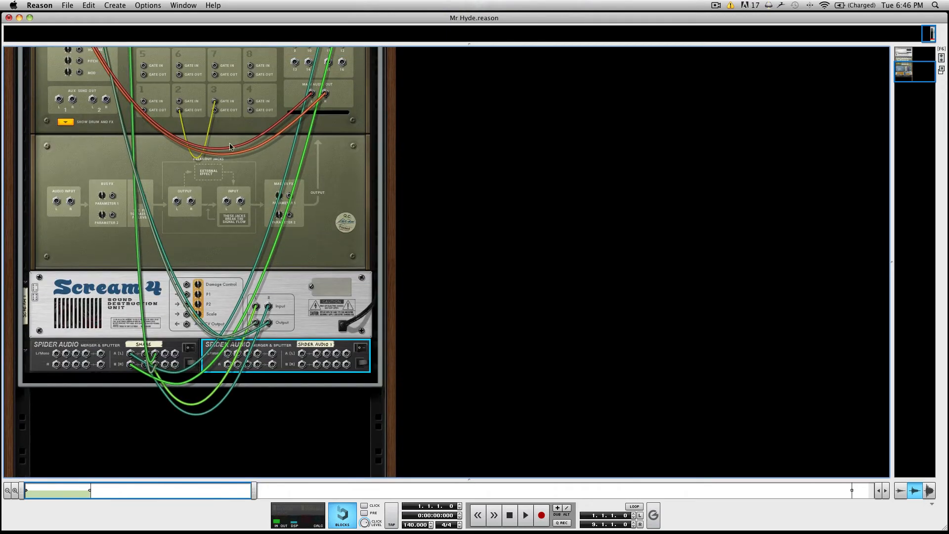
pyautogui.scroll(2, 247, 135)
pyautogui.scroll(1, 247, 134)
pyautogui.moveTo(295, 109); pyautogui.dragTo(168, 97)
pyautogui.scroll(-2, 268, 250)
pyautogui.scroll(-4, 268, 249)
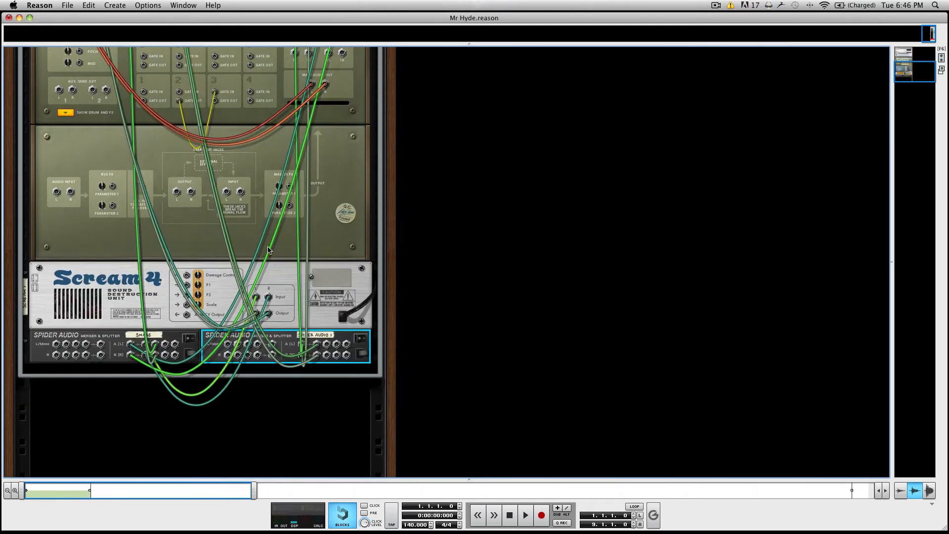
pyautogui.scroll(2, 272, 206)
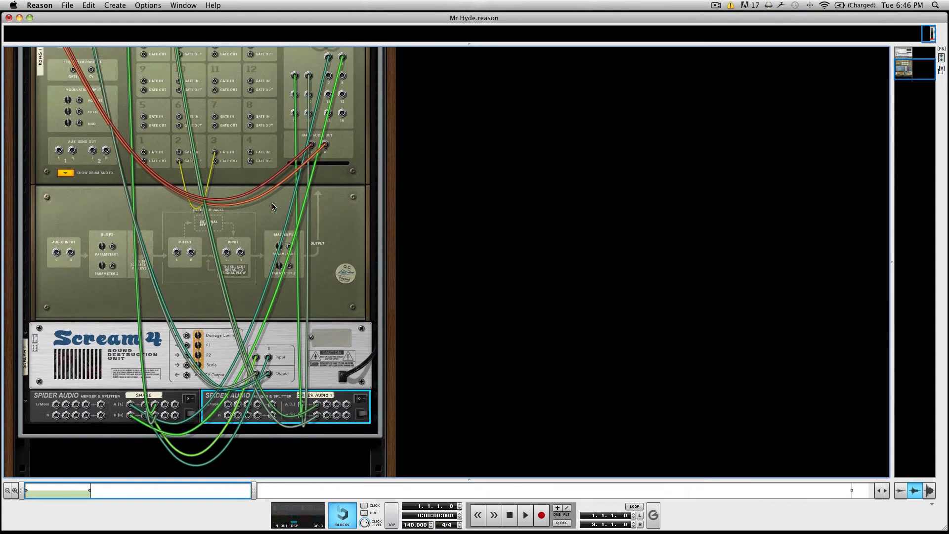
pyautogui.press('Tab')
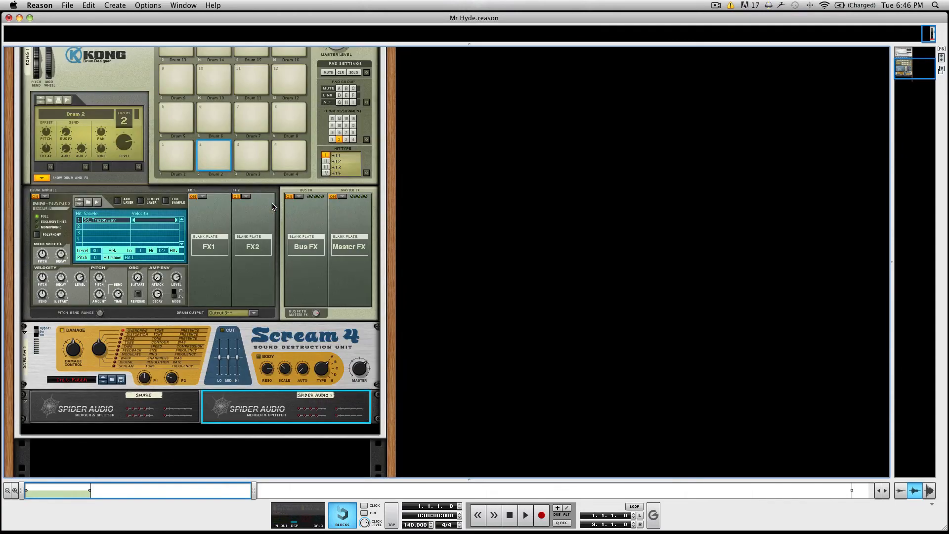
# - Route pad 1's drum output to Output 5-6 and play back the drum pattern to check the routing
pyautogui.click(170, 166)
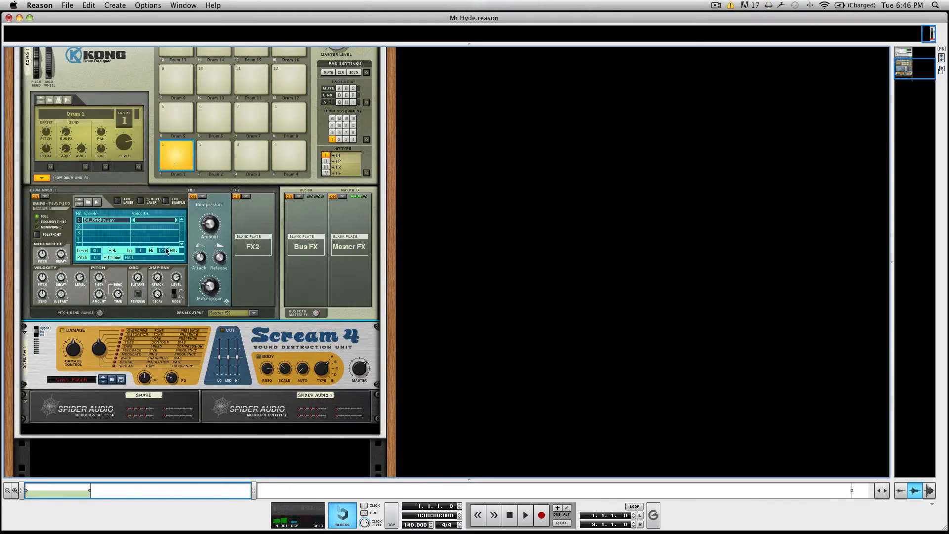
pyautogui.click(239, 313)
pyautogui.click(257, 351)
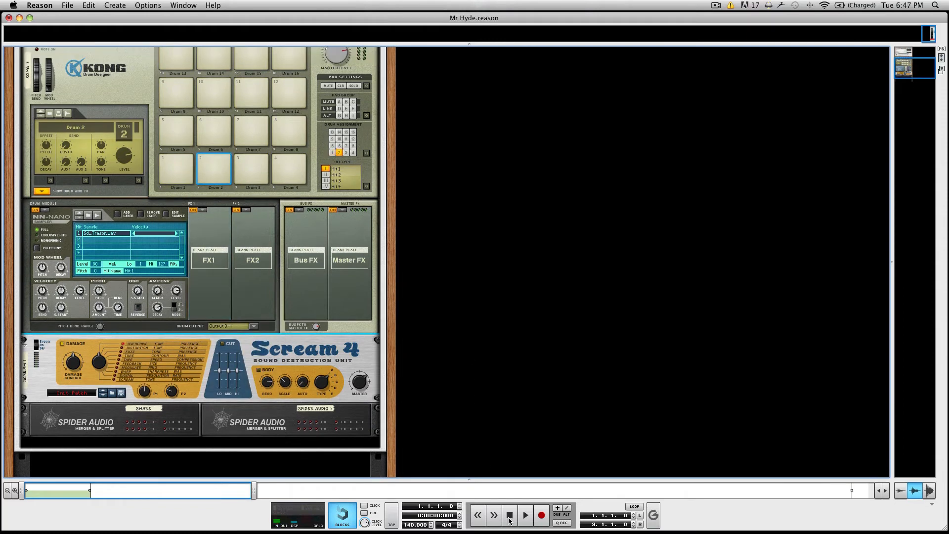
pyautogui.press('space')
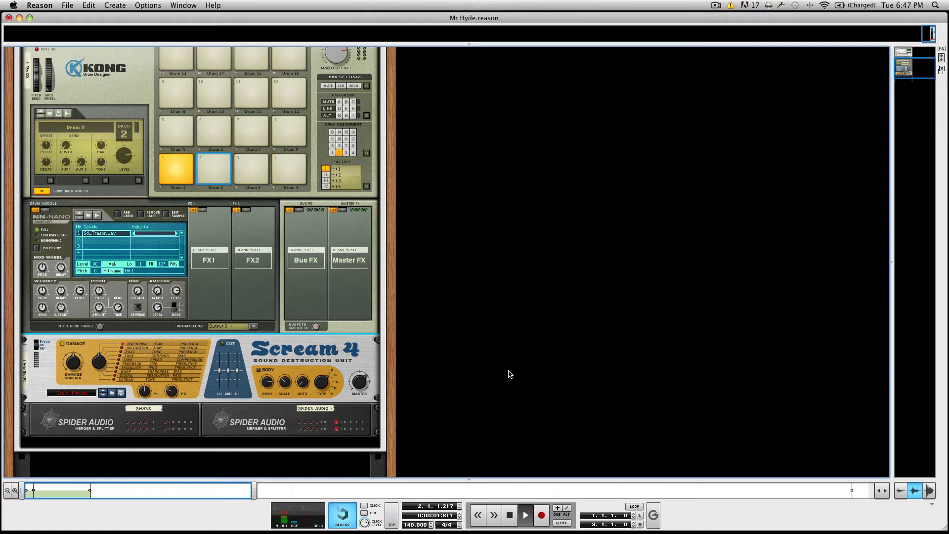
pyautogui.scroll(5, 317, 291)
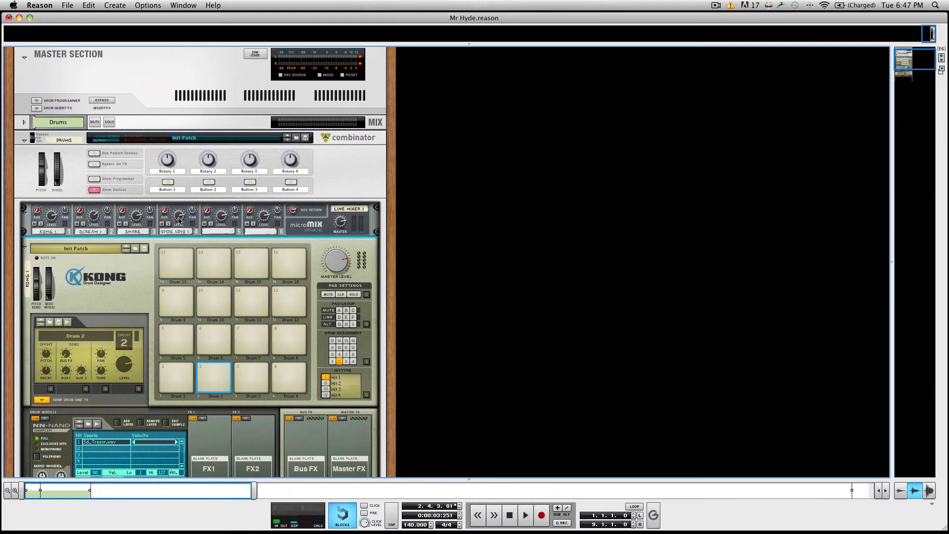
# - Rename the second Spider Audio splitter as Kick
pyautogui.scroll(-5, 171, 248)
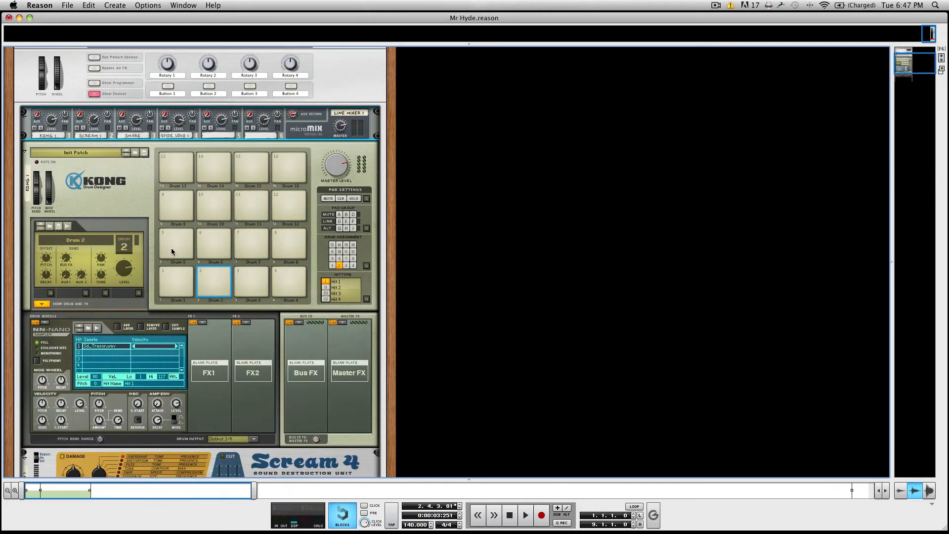
pyautogui.doubleClick(323, 408)
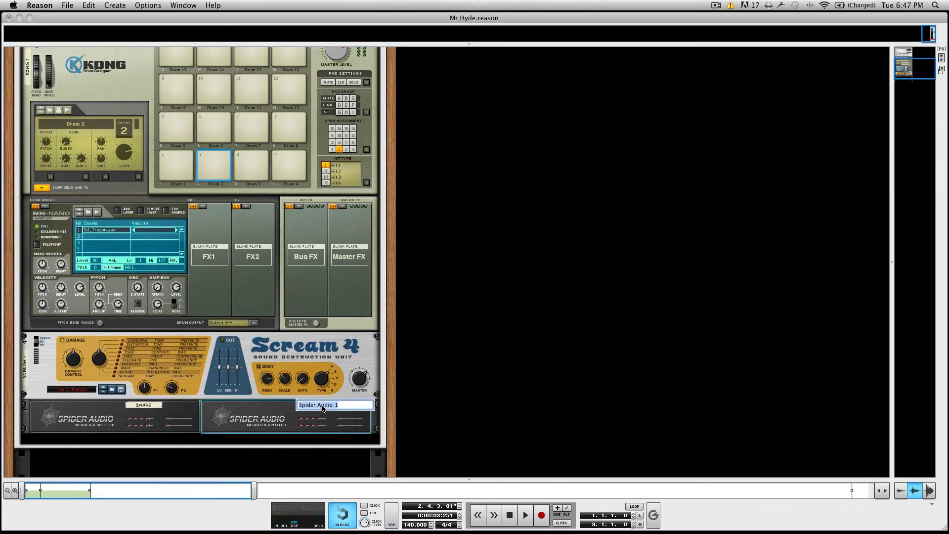
pyautogui.write('Kick')
pyautogui.click(352, 383)
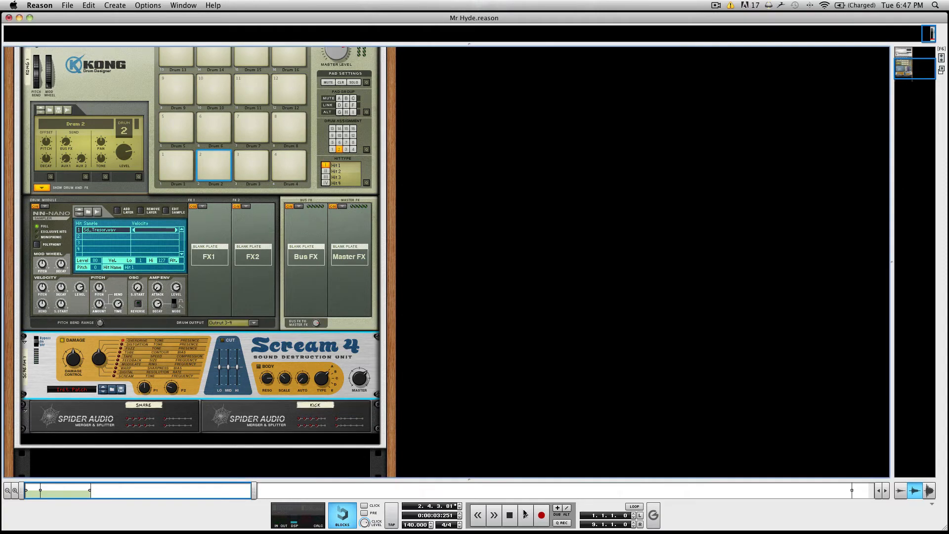
# - Play the drum pattern again from the start and check the line mixer channels
pyautogui.click(509, 515)
pyautogui.click(525, 515)
pyautogui.scroll(10, 246, 259)
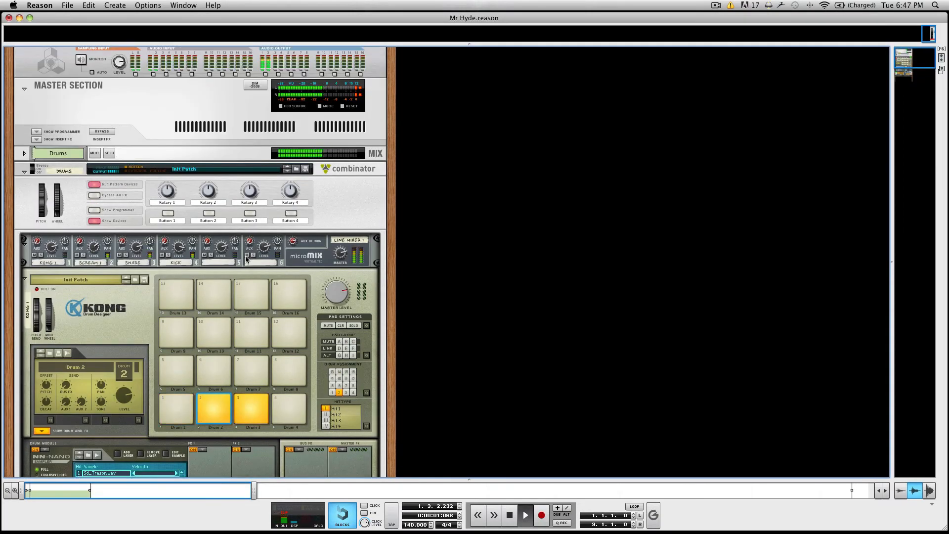
# - Stop playback and route pad 4's drum output to Output 9-10 in Kong
pyautogui.press('space')
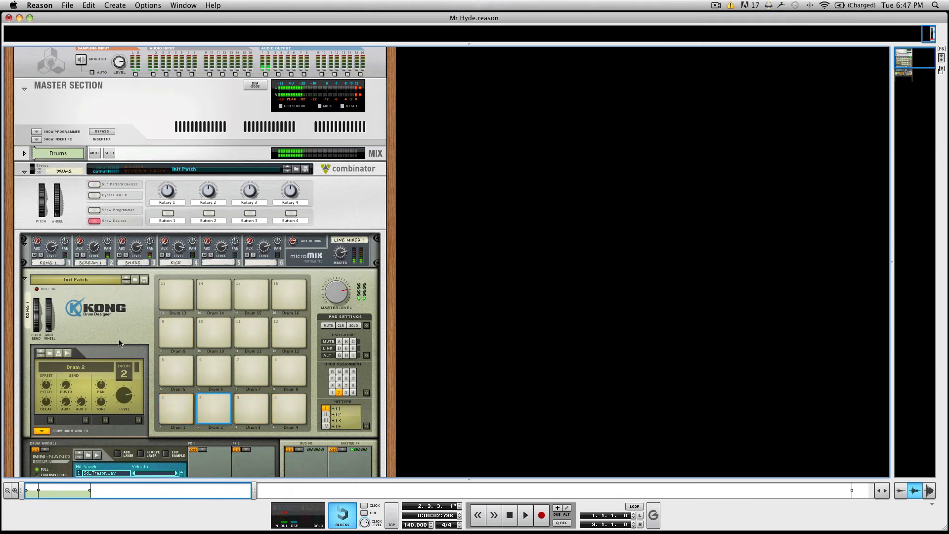
pyautogui.scroll(-5, 123, 321)
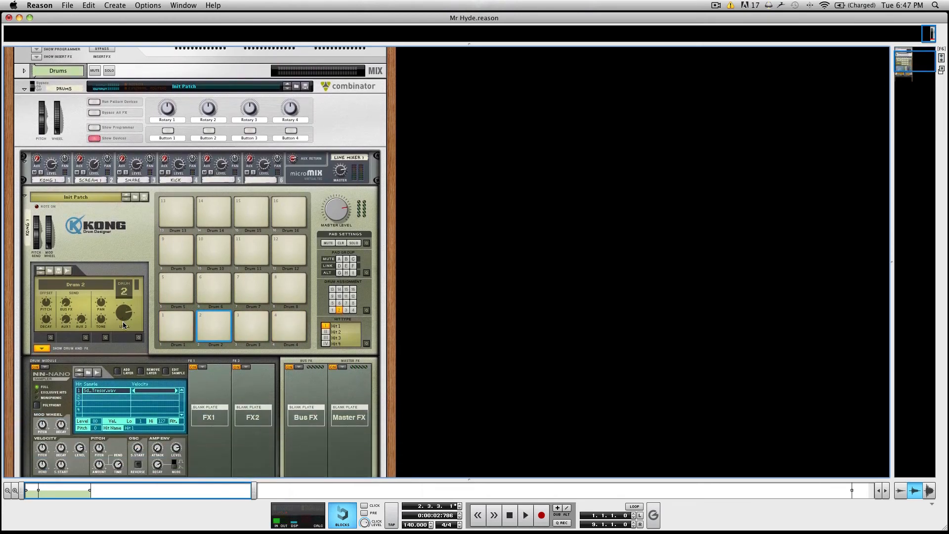
pyautogui.scroll(-8, 123, 325)
pyautogui.click(279, 326)
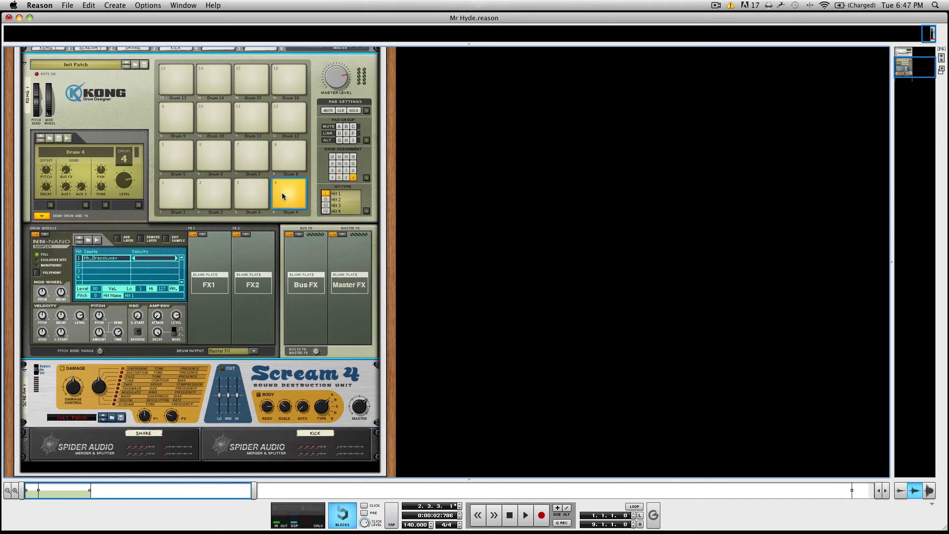
pyautogui.click(252, 351)
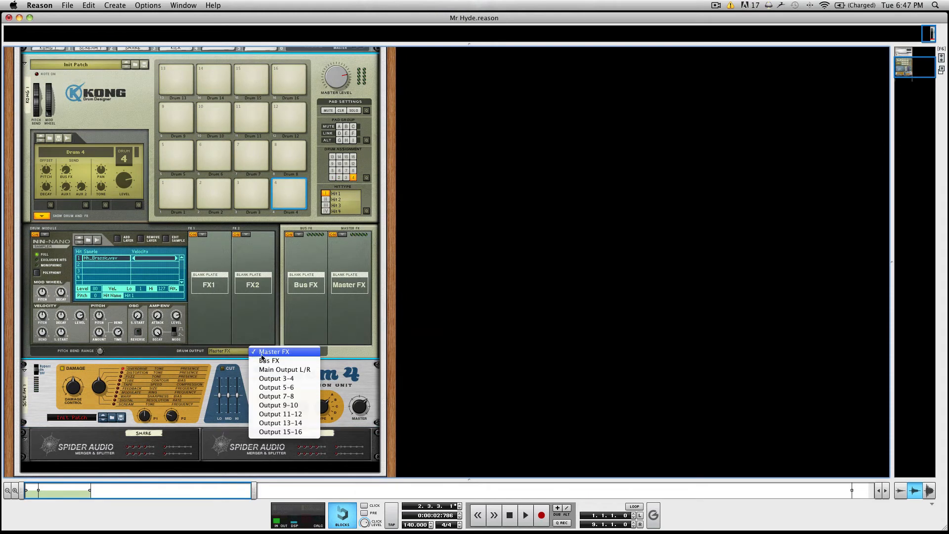
pyautogui.click(313, 405)
# - Create an RV-7 Digital Reverb and a PEQ-2 Two Band Parametric EQ below Kong
pyautogui.rightClick(342, 353)
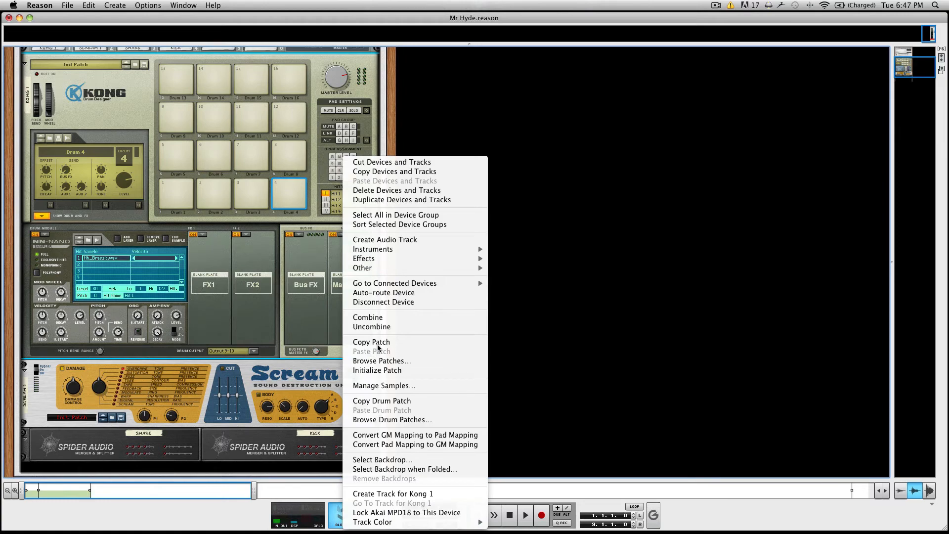
pyautogui.moveTo(398, 271)
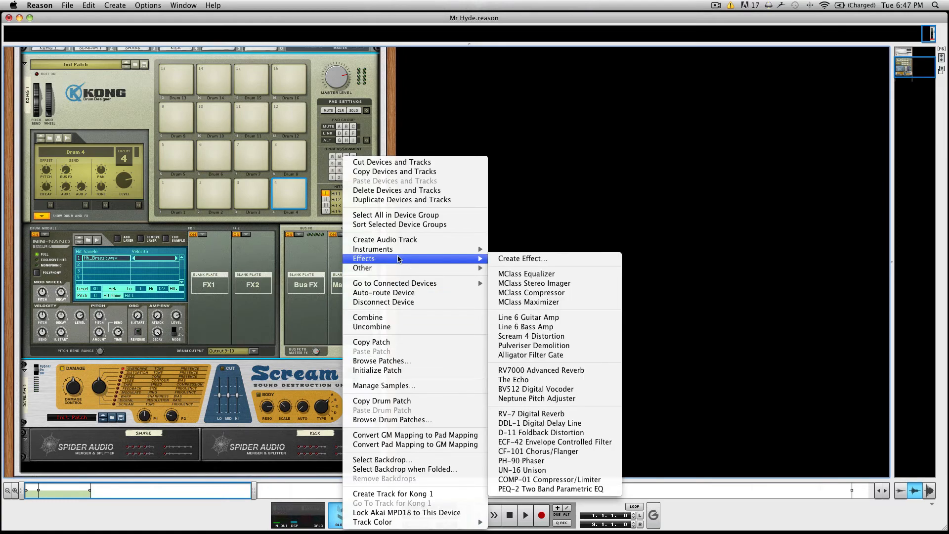
pyautogui.click(547, 415)
pyautogui.rightClick(352, 355)
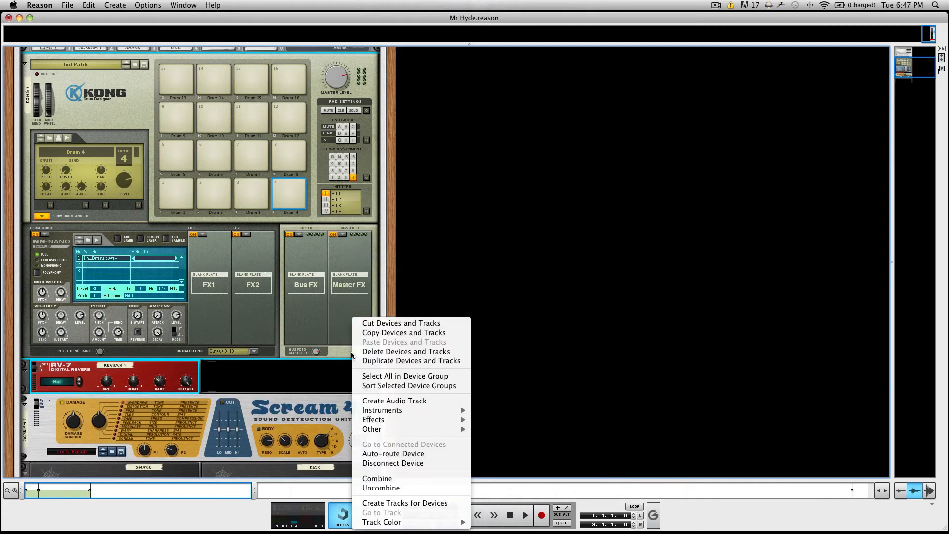
pyautogui.moveTo(401, 422)
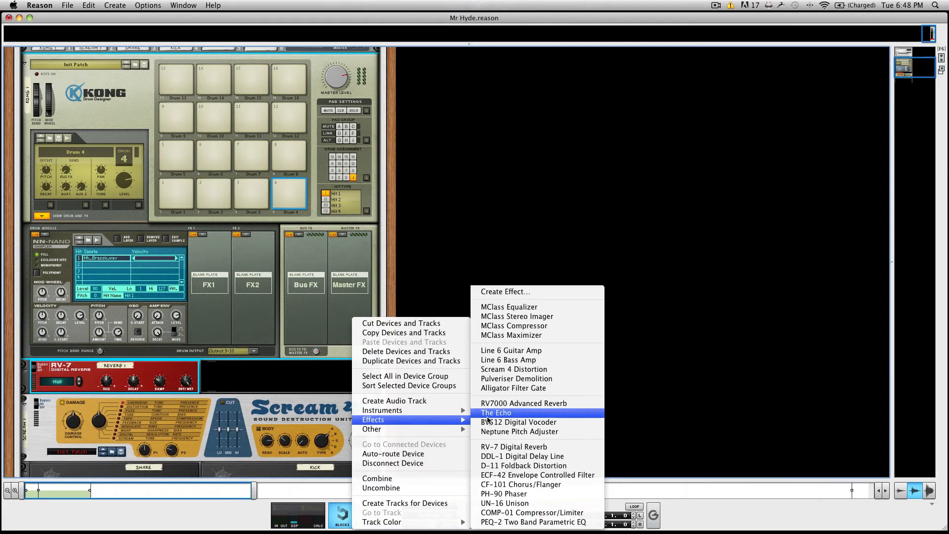
pyautogui.click(562, 522)
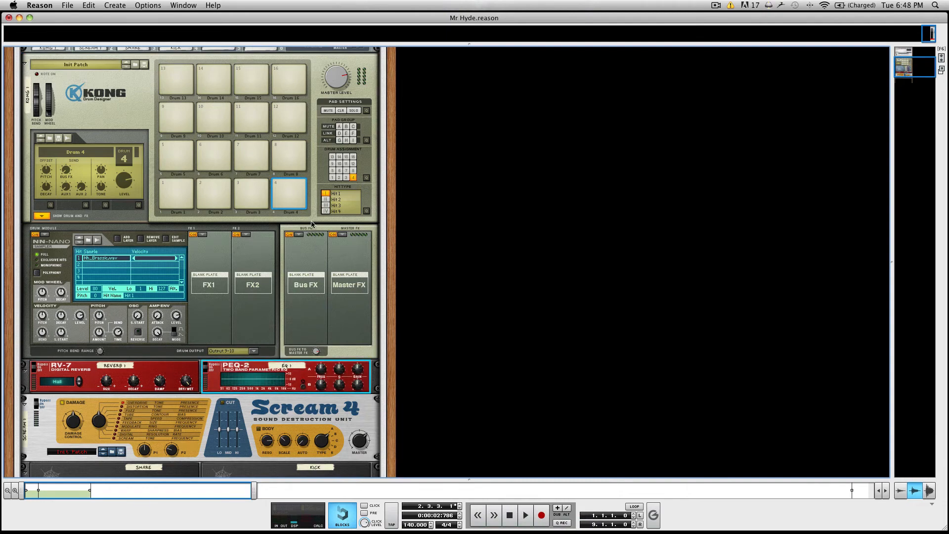
# - Cable Kong's outputs 9-10 through the RV-7 reverb and the PEQ-2 EQ into line mixer channel 5
pyautogui.press('Tab')
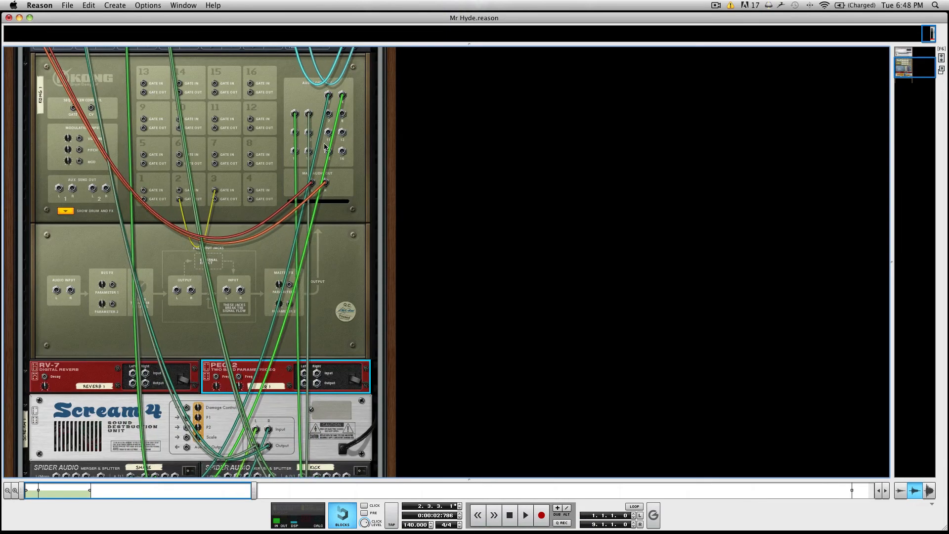
pyautogui.moveTo(295, 133)
pyautogui.mouseDown()
pyautogui.moveTo(275, 218)
pyautogui.moveTo(201, 403)
pyautogui.moveTo(133, 381)
pyautogui.moveTo(304, 374)
pyautogui.moveTo(258, 208)
pyautogui.moveTo(254, 40)
pyautogui.moveTo(261, 60)
pyautogui.moveTo(218, 135)
pyautogui.mouseUp()
pyautogui.press('Tab')
# - Rename the PEQ-2 equalizer as hat
pyautogui.doubleClick(285, 453)
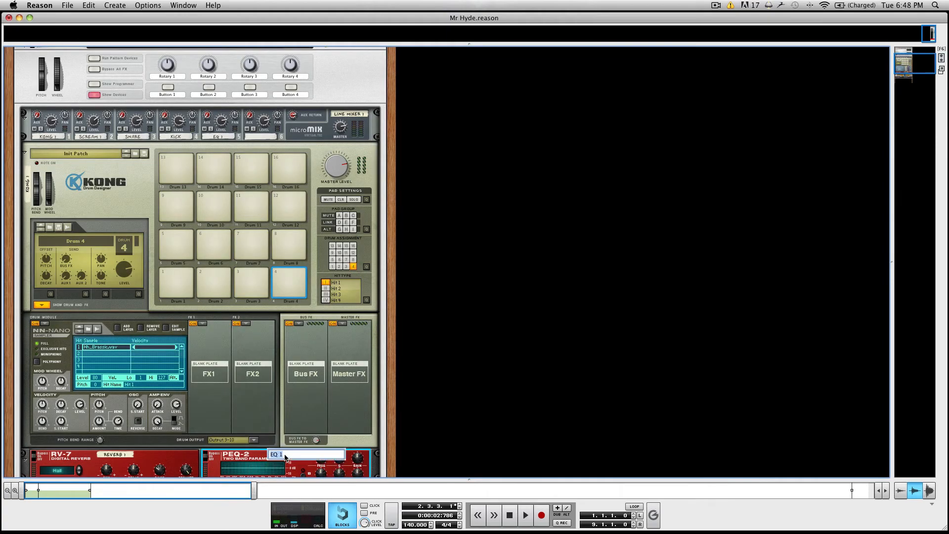
pyautogui.write('hat')
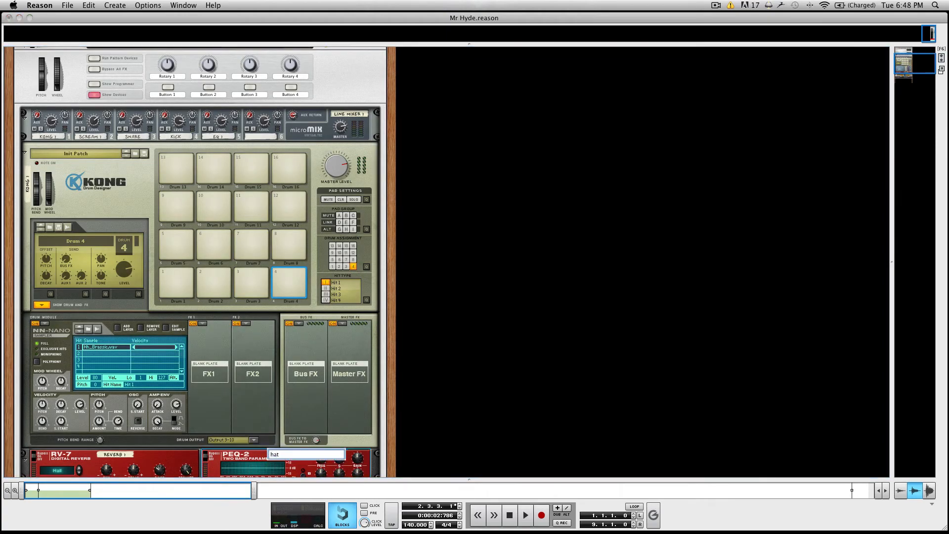
pyautogui.press('Return')
# - Set the RV-7 reverb to Large Hall and boost the PEQ-2's filter A with its frequency at 88
pyautogui.scroll(-3, 172, 437)
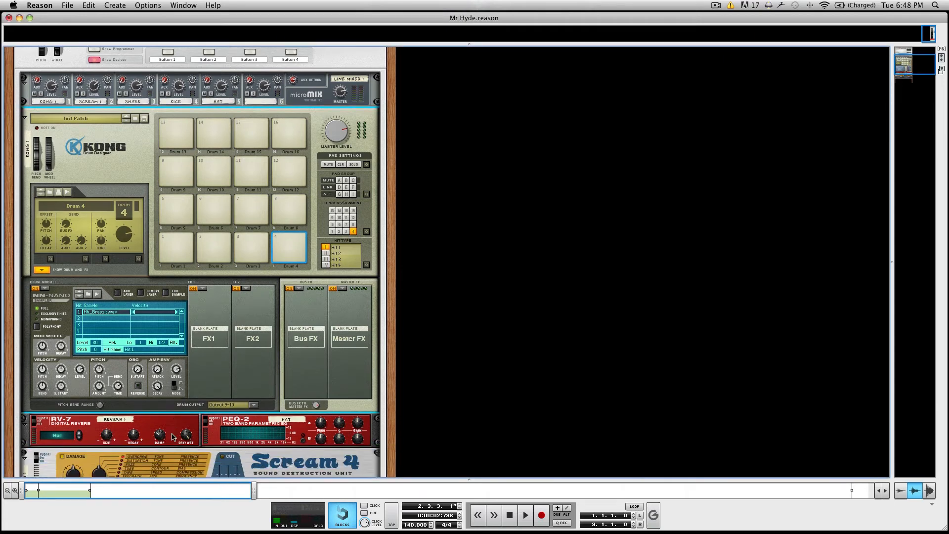
pyautogui.click(183, 443)
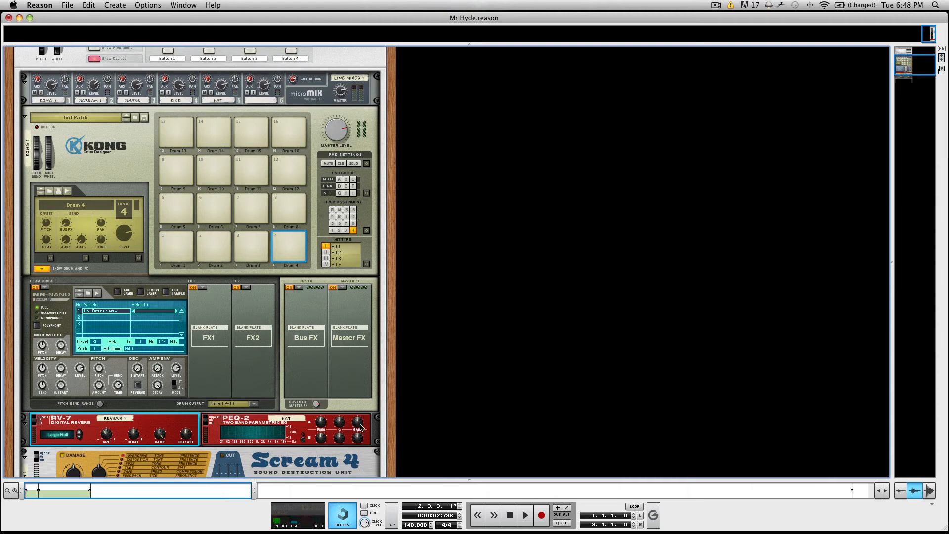
pyautogui.scroll(1, 358, 426)
pyautogui.moveTo(357, 426); pyautogui.dragTo(359, 424)
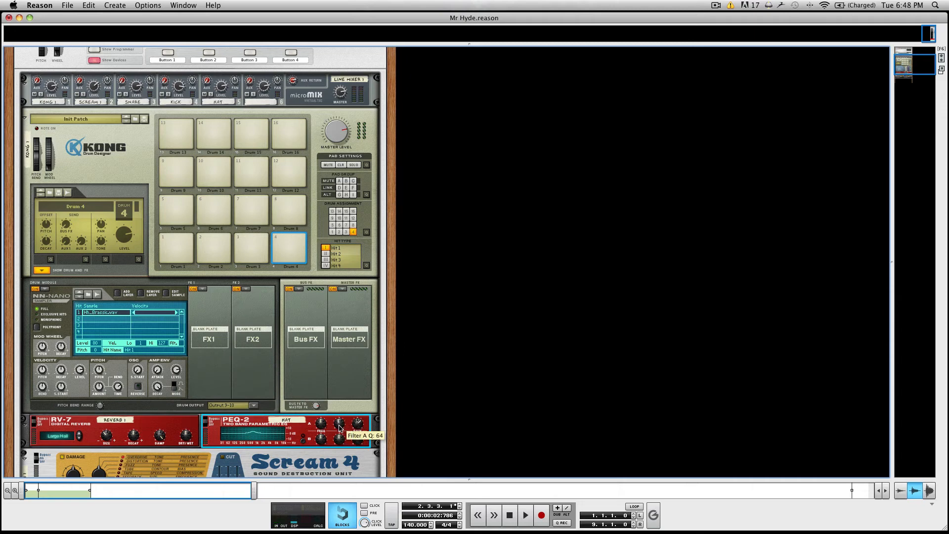
pyautogui.moveTo(322, 424); pyautogui.dragTo(321, 420)
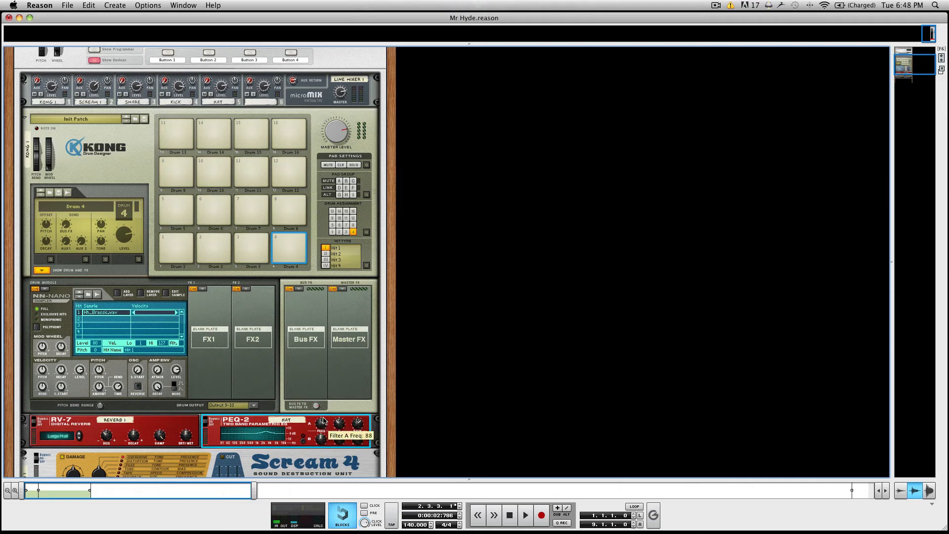
# - Play the drum pattern from the start while setting the PEQ-2's filter A Q to 30 and the reverb's damping to 127
pyautogui.click(509, 515)
pyautogui.click(525, 515)
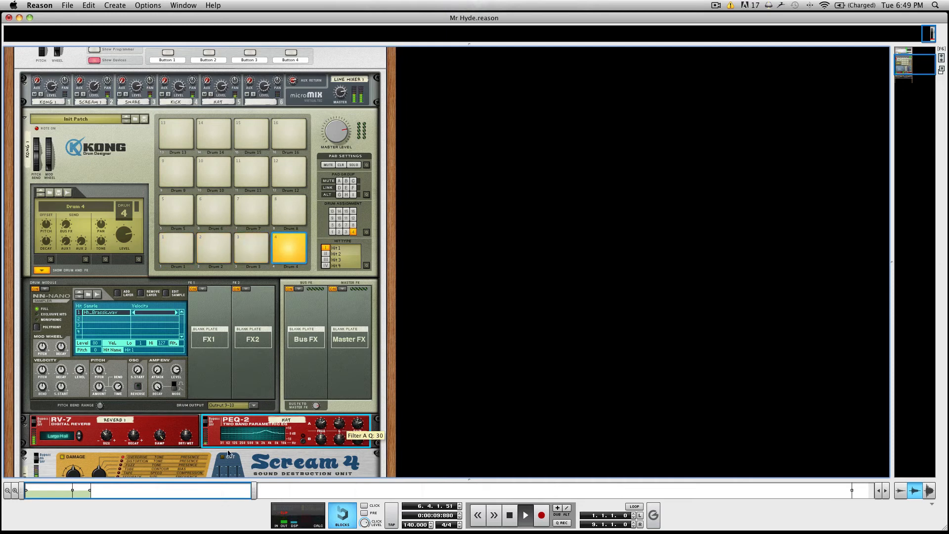
pyautogui.moveTo(185, 436); pyautogui.dragTo(185, 434)
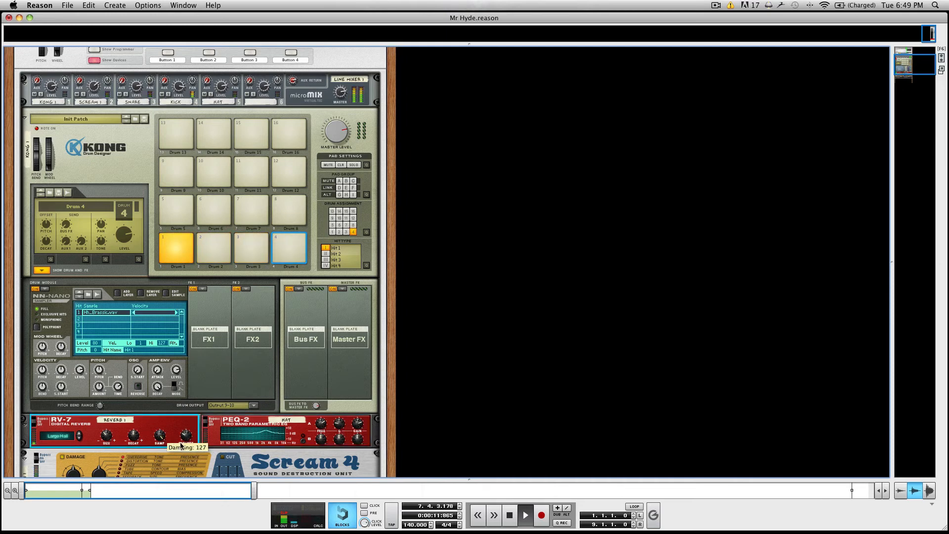
pyautogui.press('space')
# - Add an MClass Maximizer below the line mixer and cable it between the mixer's master output and the Combinator
pyautogui.scroll(1, 310, 172)
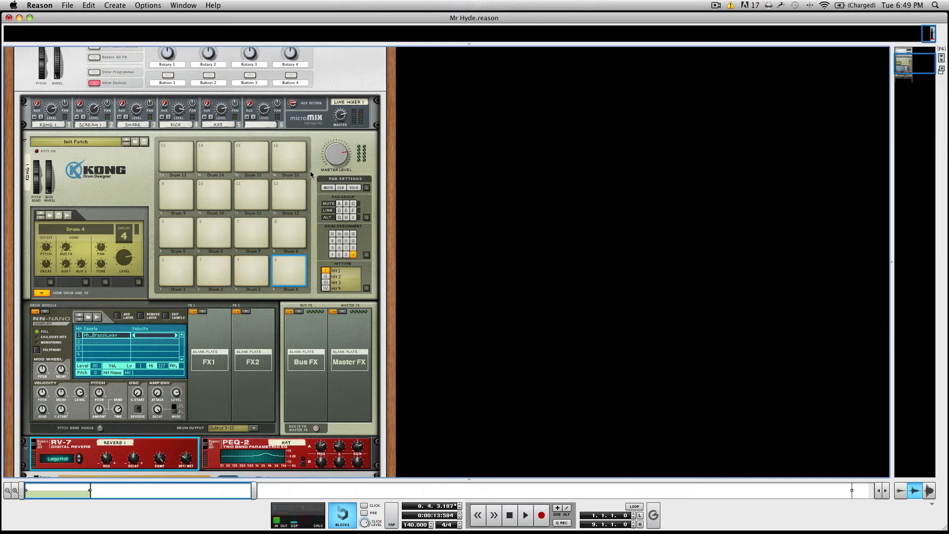
pyautogui.rightClick(308, 123)
pyautogui.moveTo(345, 221)
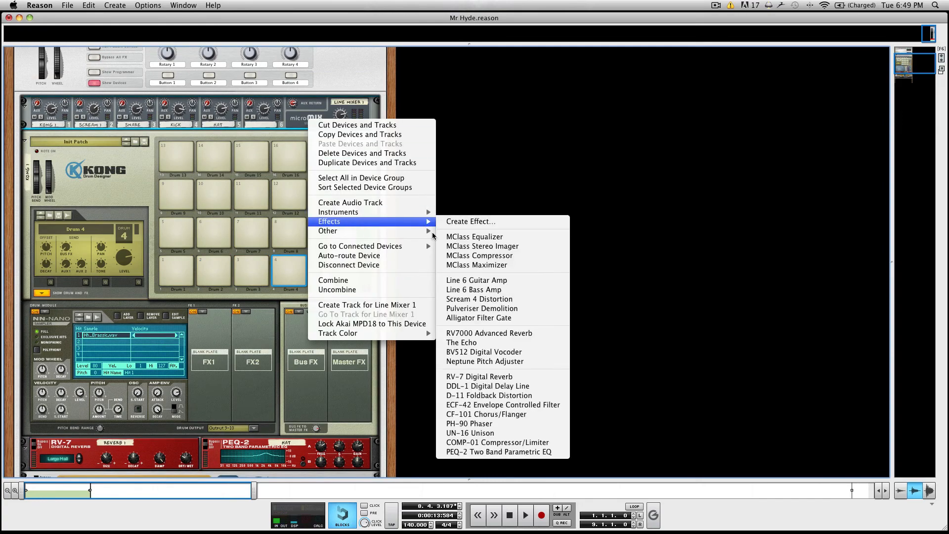
pyautogui.click(498, 265)
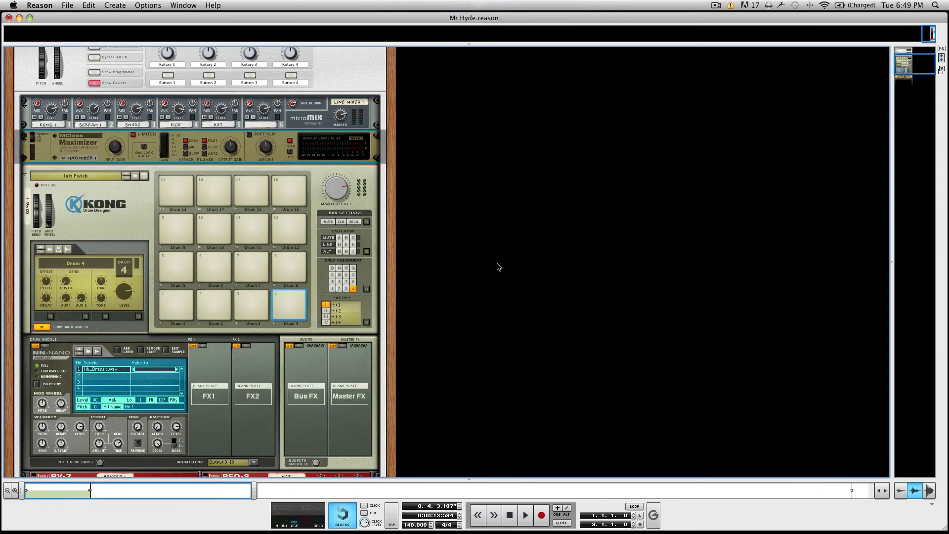
pyautogui.press('Tab')
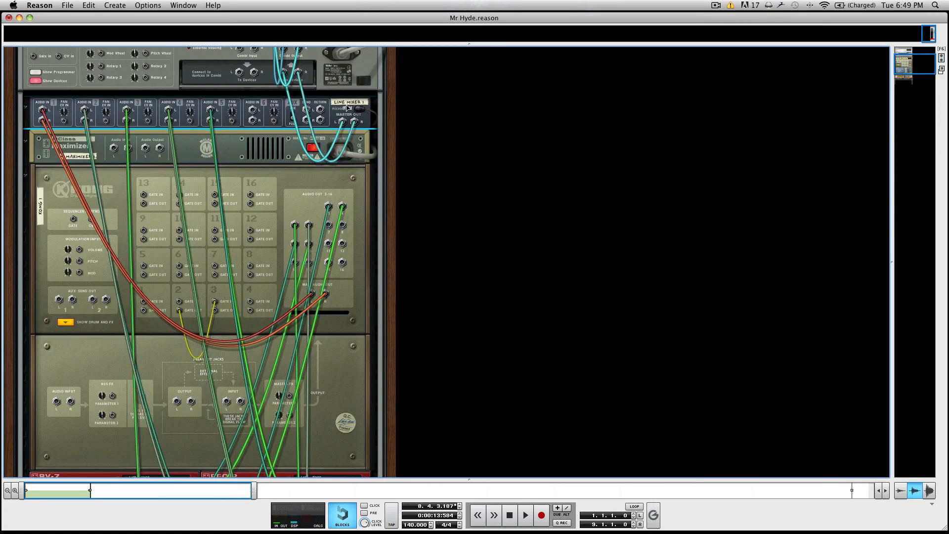
pyautogui.moveTo(343, 123); pyautogui.dragTo(284, 73)
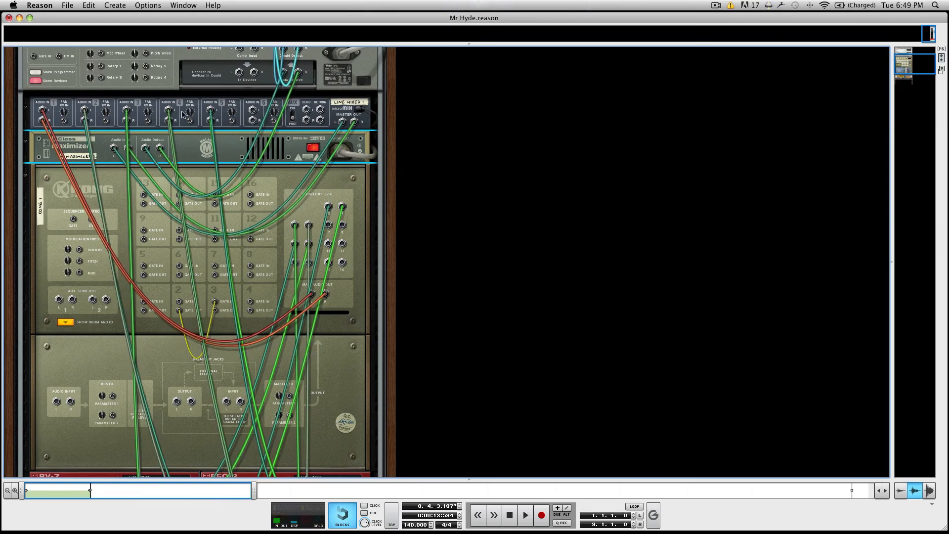
pyautogui.press('Tab')
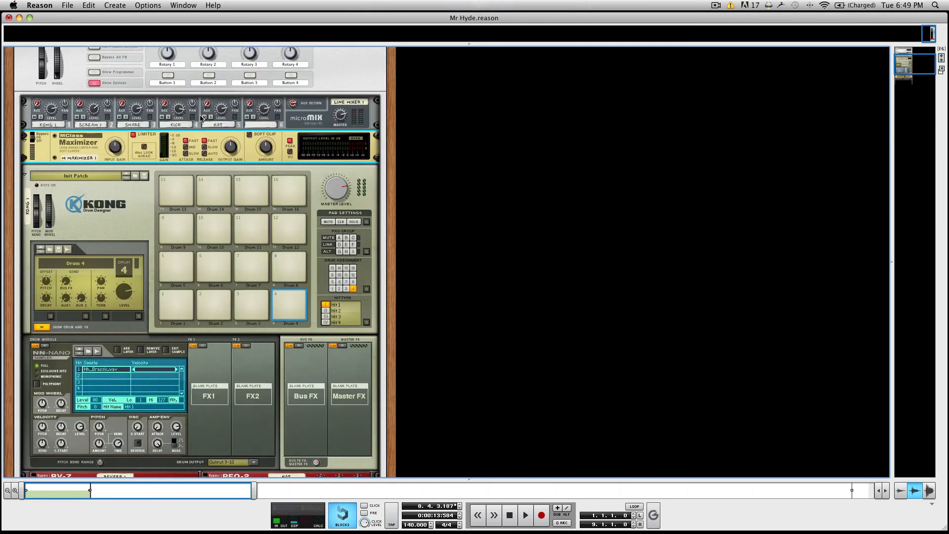
# - Play the drum pattern from the start to check the drums through the Maximizer
pyautogui.click(510, 516)
pyautogui.click(525, 515)
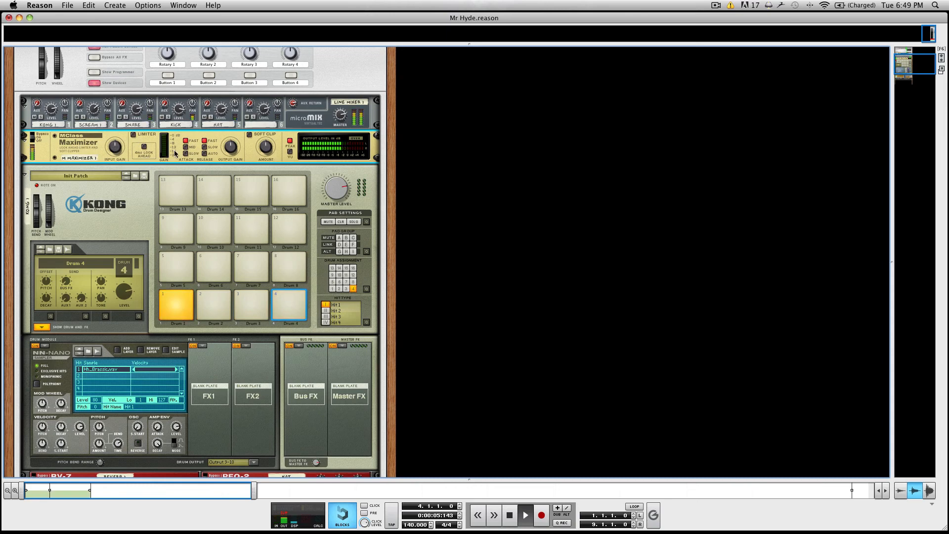
pyautogui.moveTo(116, 154)
pyautogui.press('space')
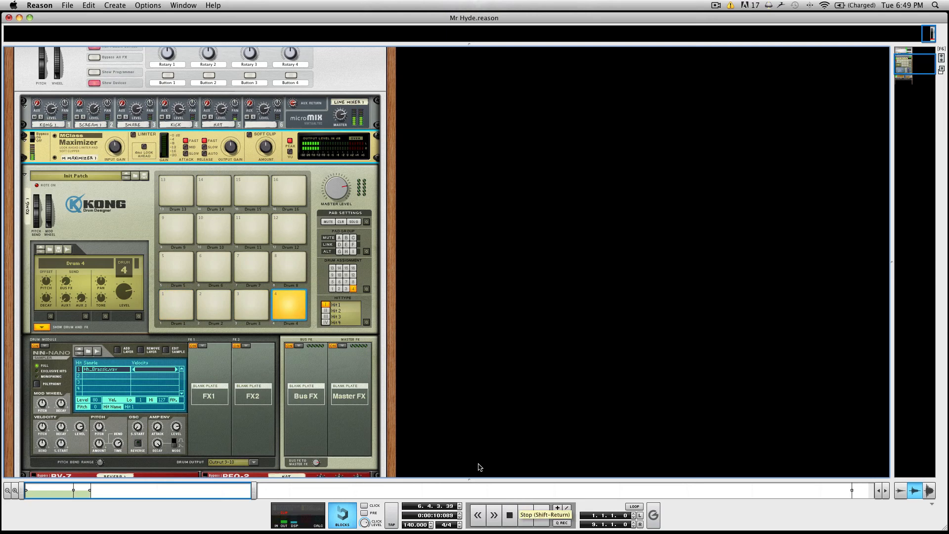
# - Create a Pulveriser Demolition effect below the Maximizer
pyautogui.rightClick(282, 158)
pyautogui.moveTo(314, 262)
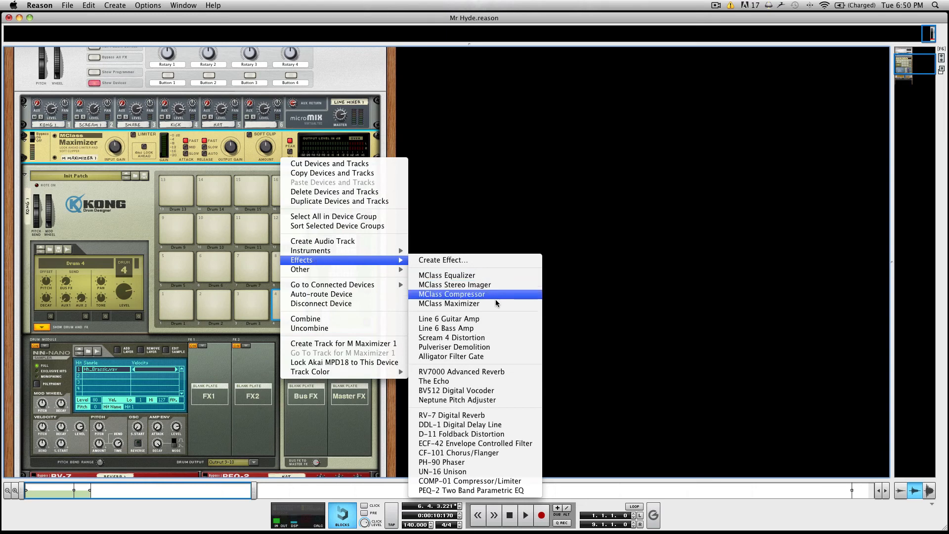
pyautogui.click(495, 346)
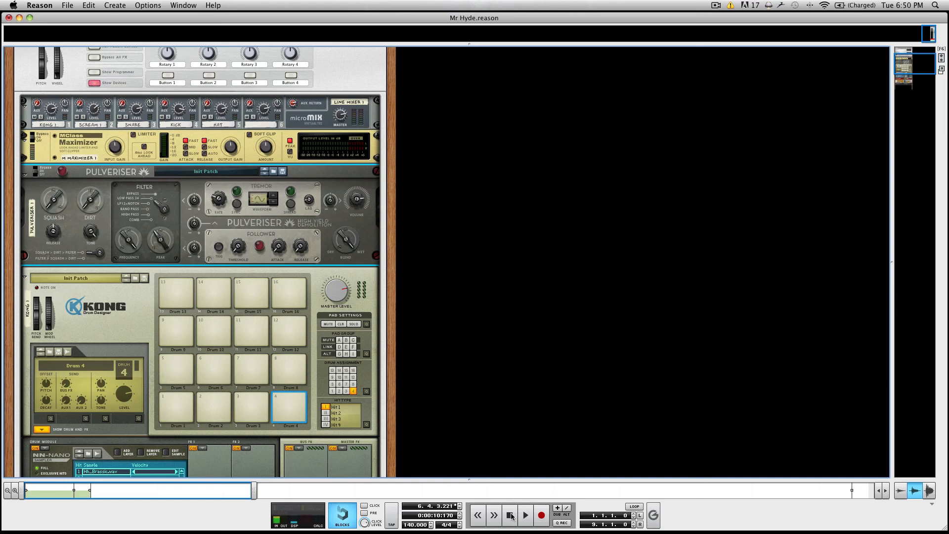
# - Turn on looping and play the drum pattern from the start
pyautogui.click(511, 516)
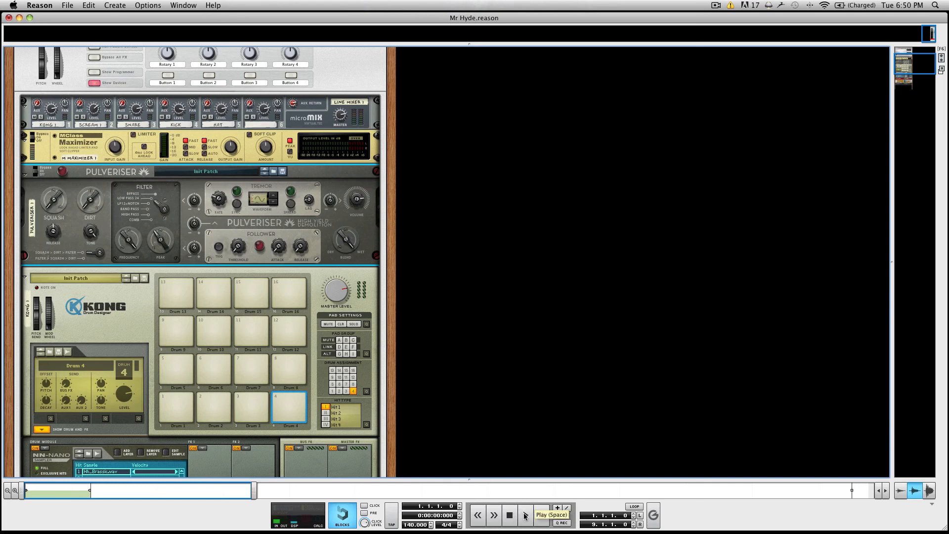
pyautogui.click(633, 507)
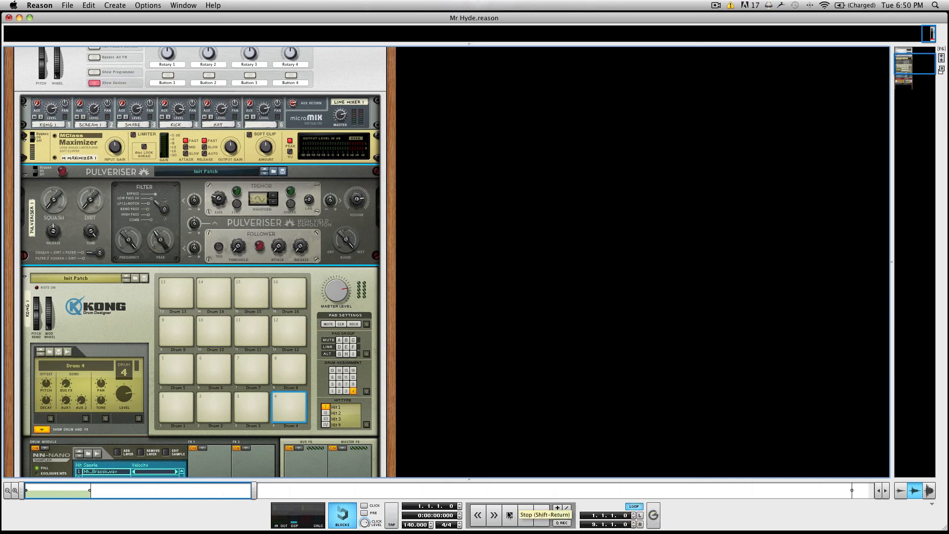
pyautogui.click(520, 514)
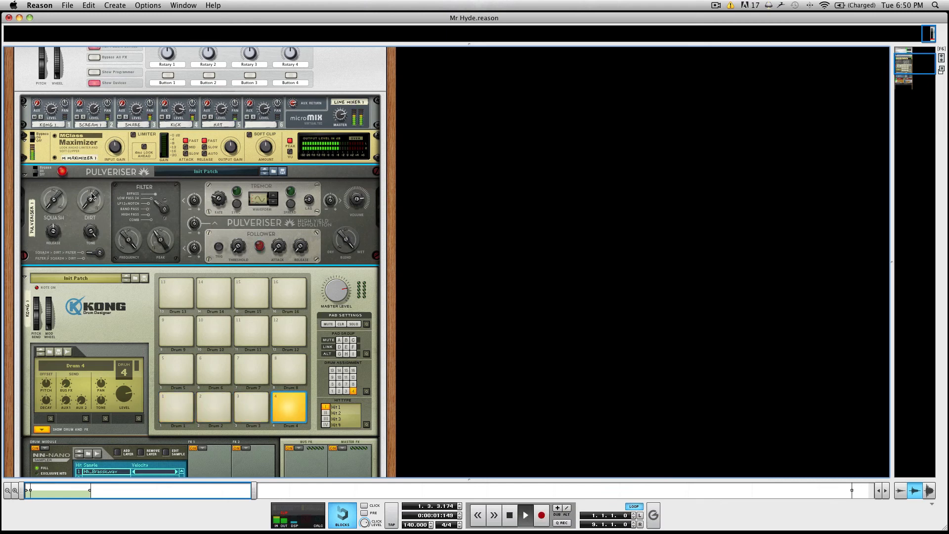
# - Adjust the Pulveriser's Dirt and Squash amounts and set its filter Peak to 32 while the drum pattern loops
pyautogui.moveTo(90, 199); pyautogui.dragTo(90, 197)
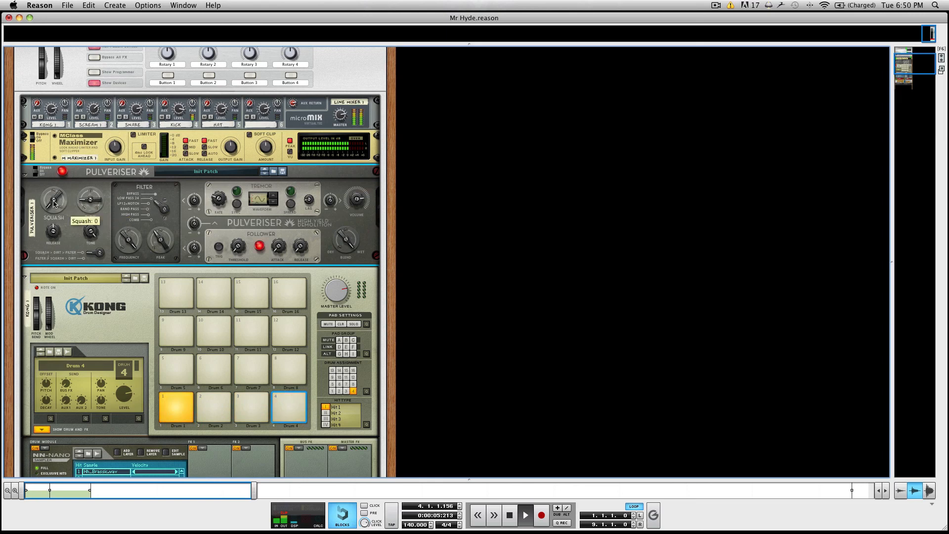
pyautogui.moveTo(52, 199); pyautogui.dragTo(52, 199)
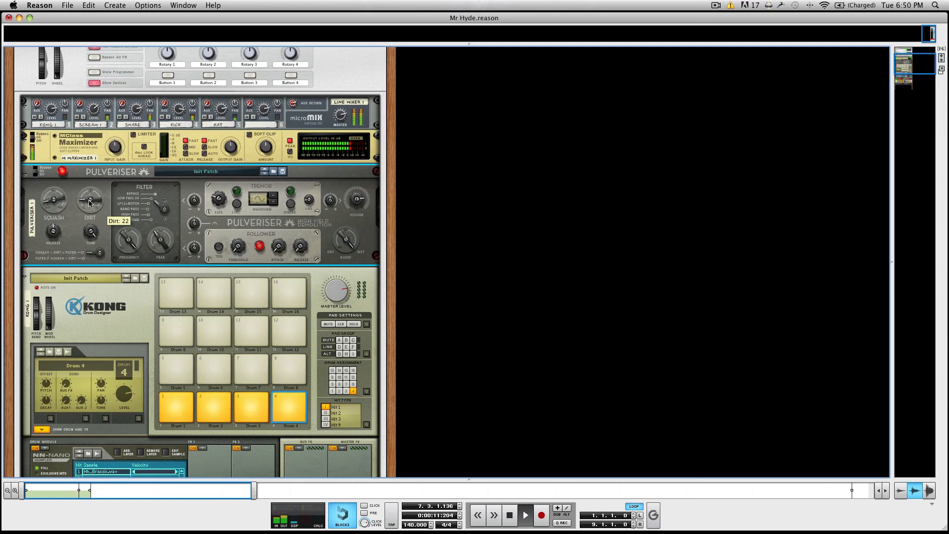
pyautogui.moveTo(88, 197)
pyautogui.mouseDown()
pyautogui.moveTo(88, 175)
pyautogui.moveTo(86, 202)
pyautogui.mouseUp()
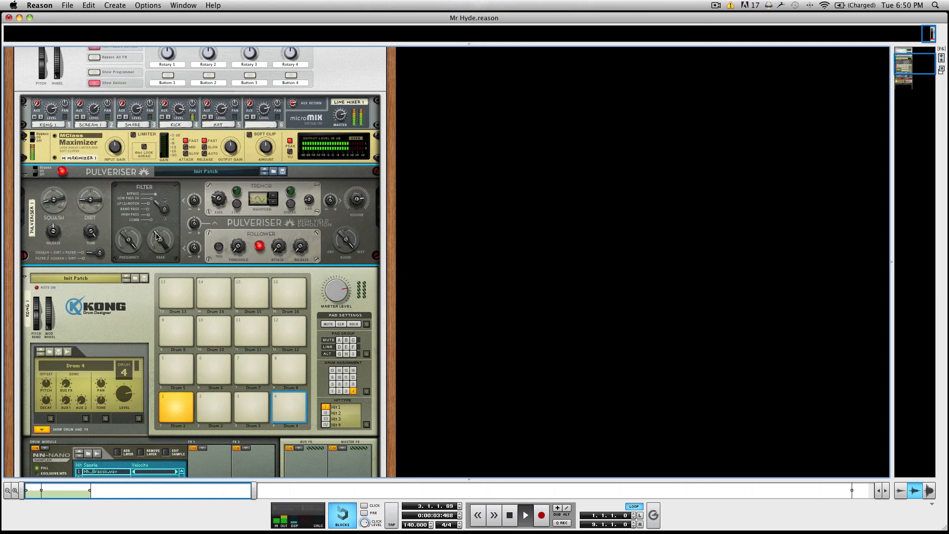
pyautogui.moveTo(156, 239); pyautogui.dragTo(156, 241)
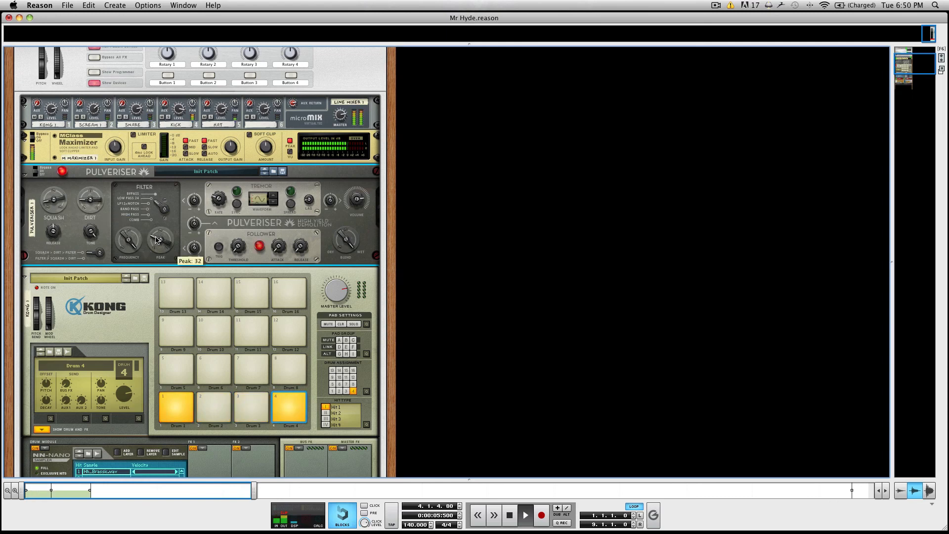
# - Create a second MClass Maximizer directly below the Pulveriser in the drum chain
pyautogui.rightClick(330, 257)
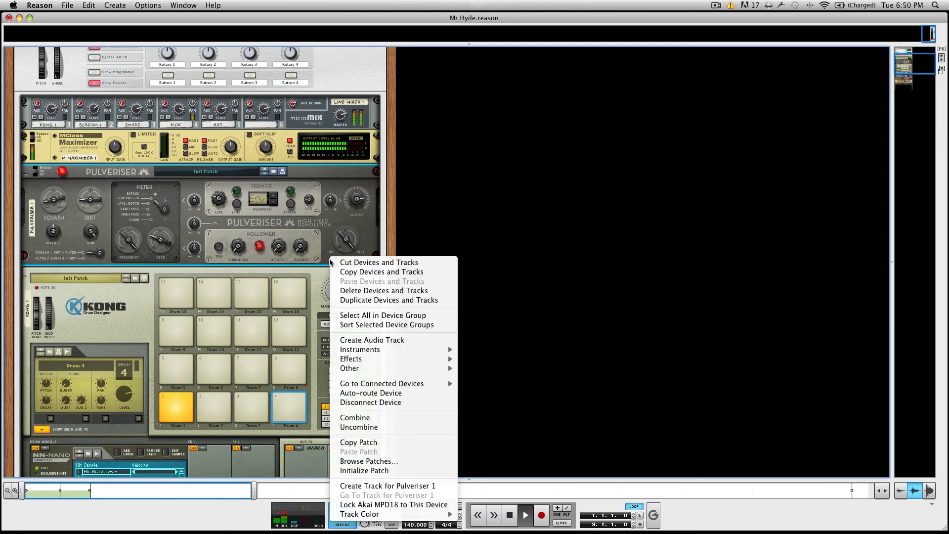
pyautogui.moveTo(395, 359)
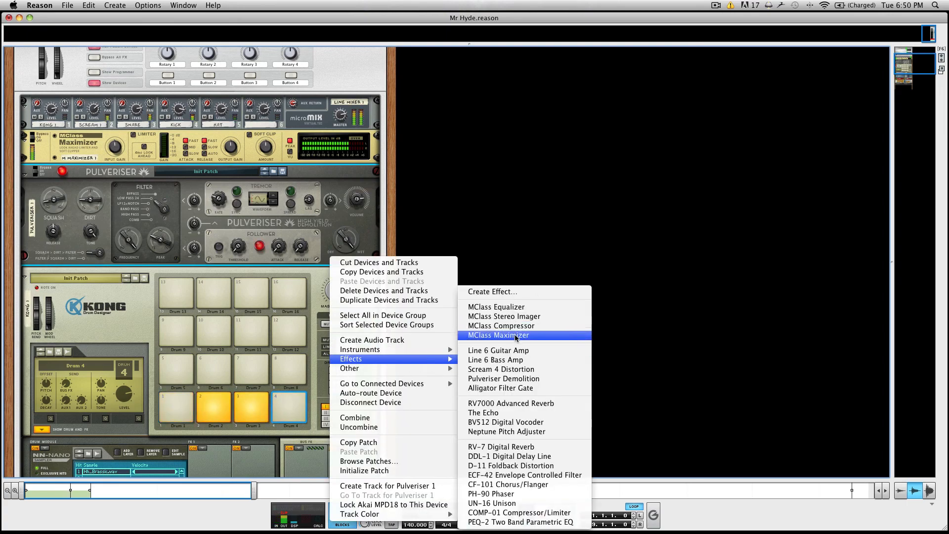
pyautogui.click(515, 335)
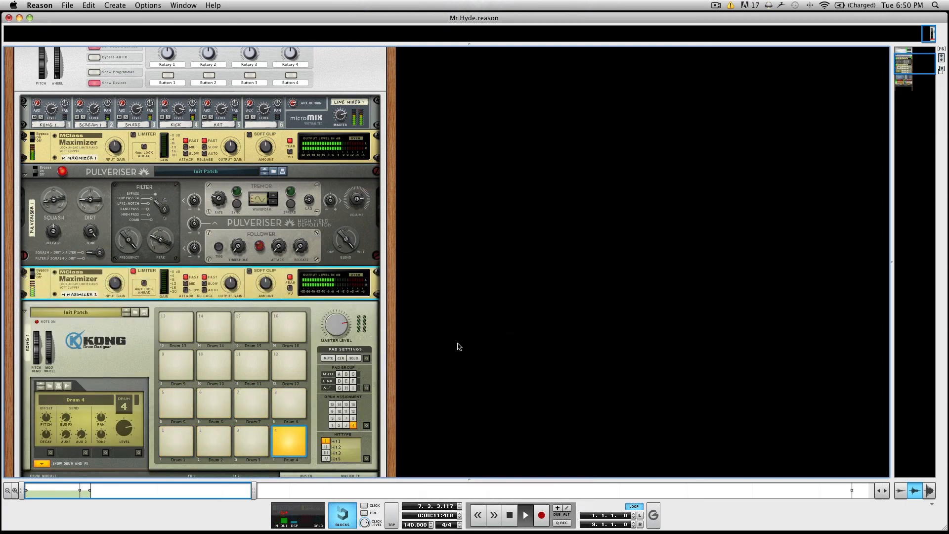
# - Replay the drum loop from the start to check the sound through the full effects chain, and stop playback
pyautogui.press('space')
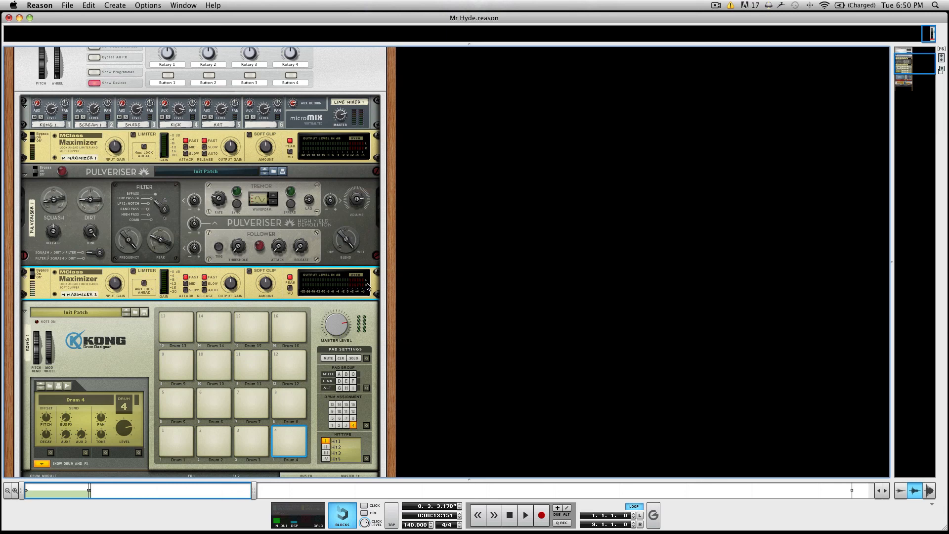
pyautogui.click(526, 515)
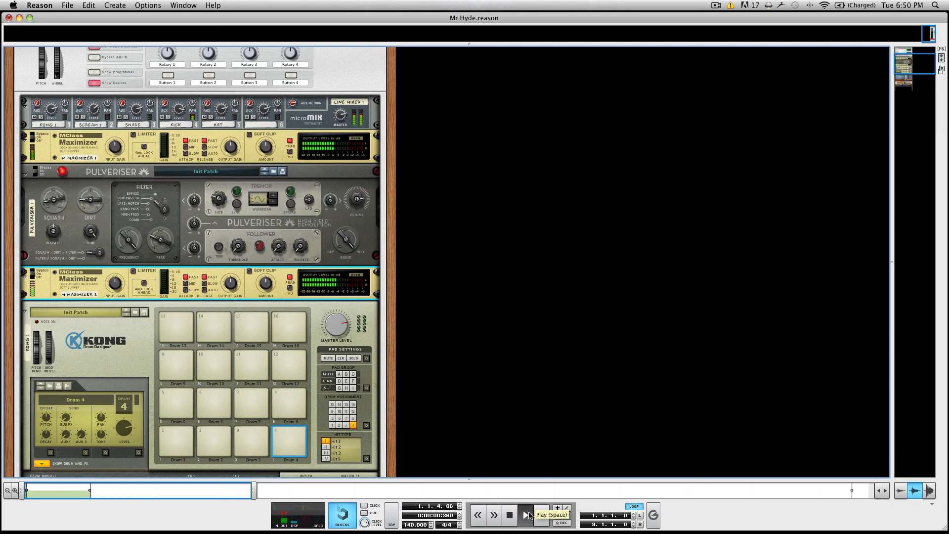
pyautogui.click(504, 515)
pyautogui.scroll(6, 367, 352)
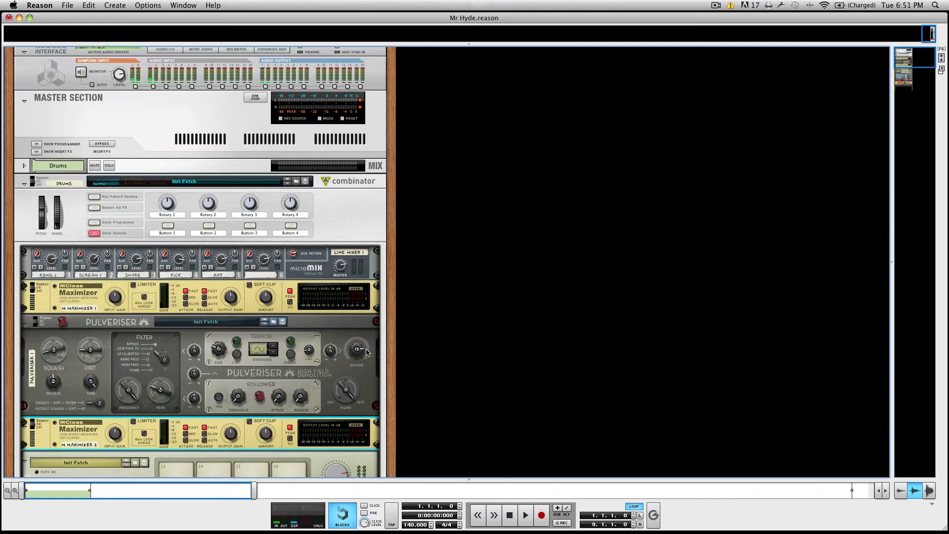